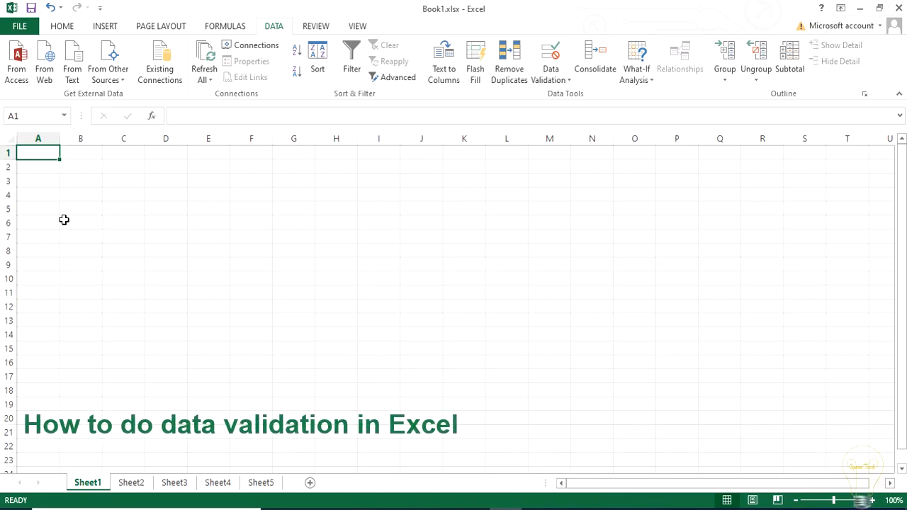
Set data validation on cells B2:B11 to allow whole numbers between a minimum of 1000 and a maximum of 9999
left_click_drag(77, 164, 83, 298)
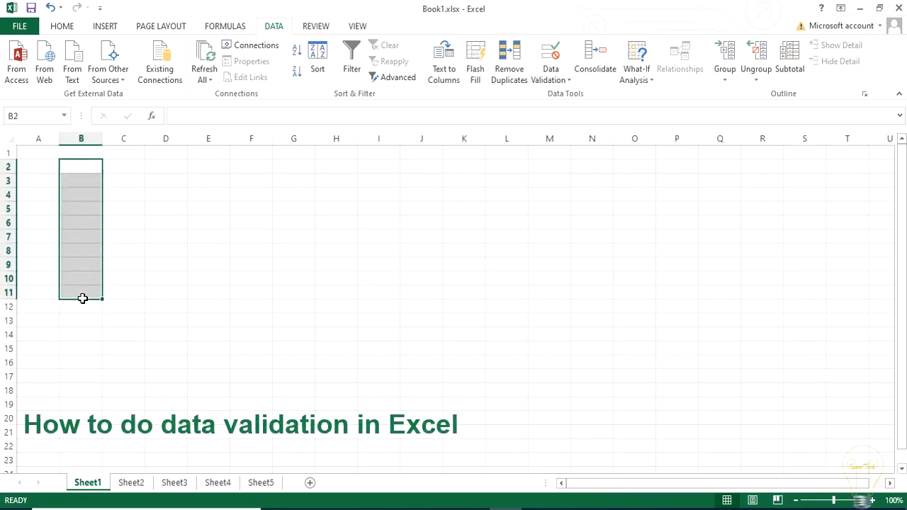
left_click(550, 78)
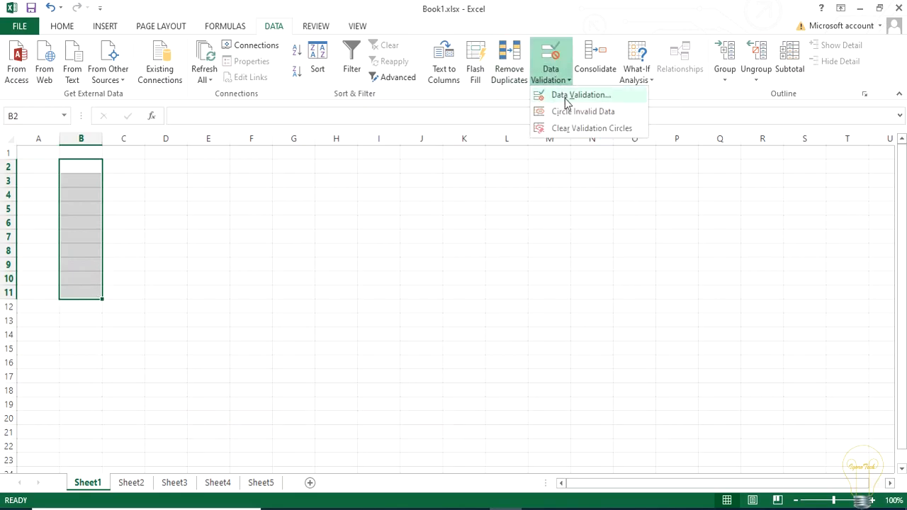
left_click(568, 95)
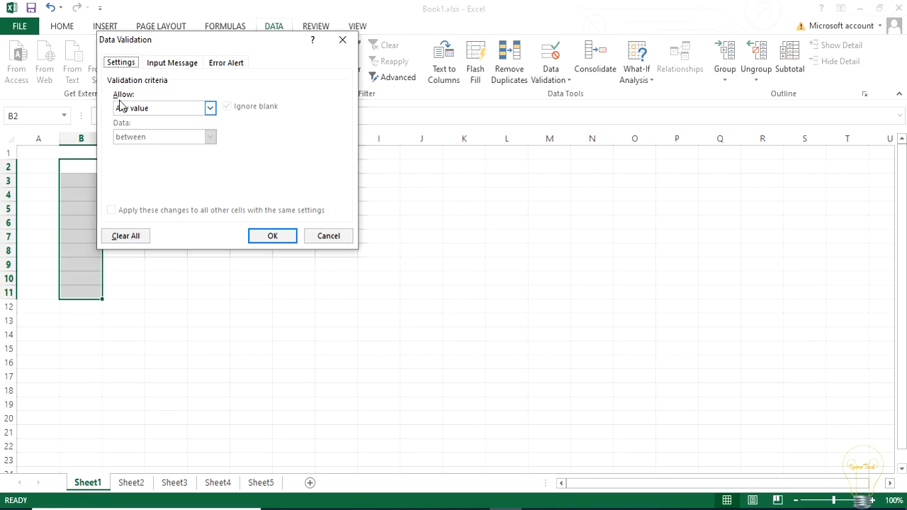
left_click(210, 110)
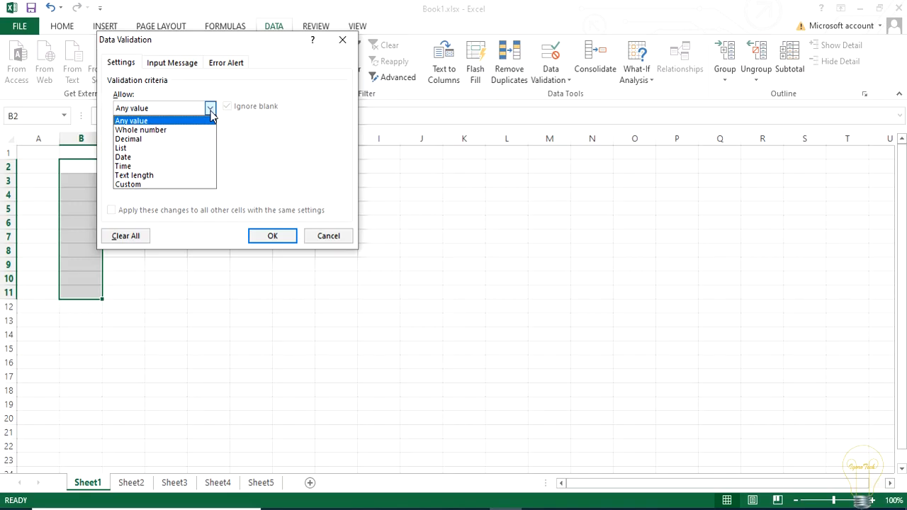
left_click(129, 184)
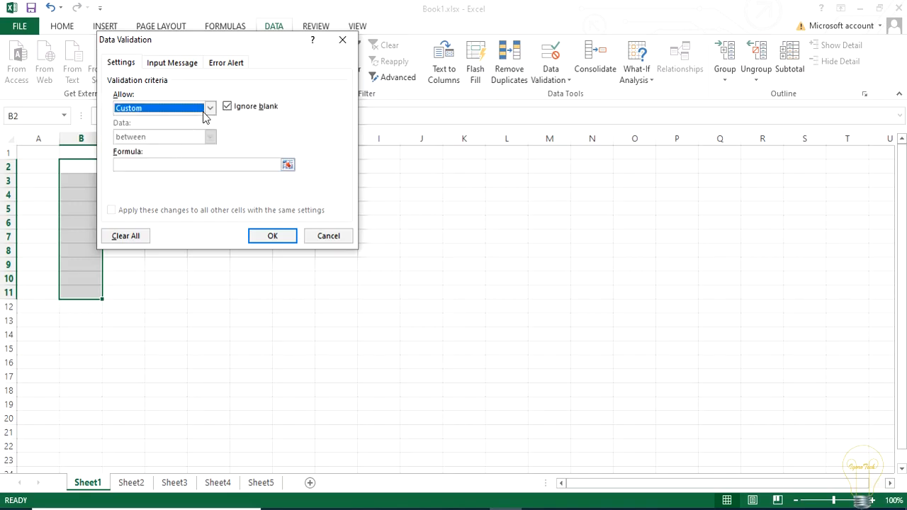
left_click(210, 108)
left_click(163, 132)
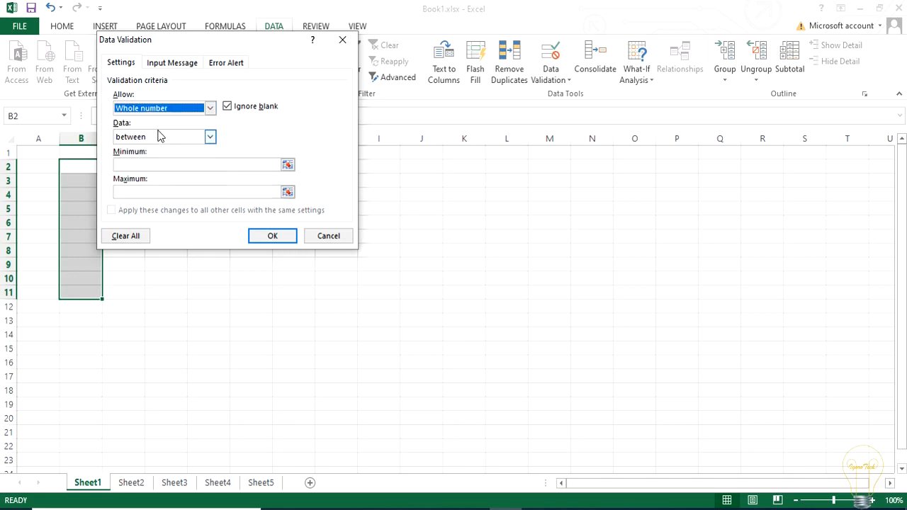
left_click(159, 165)
type("1000")
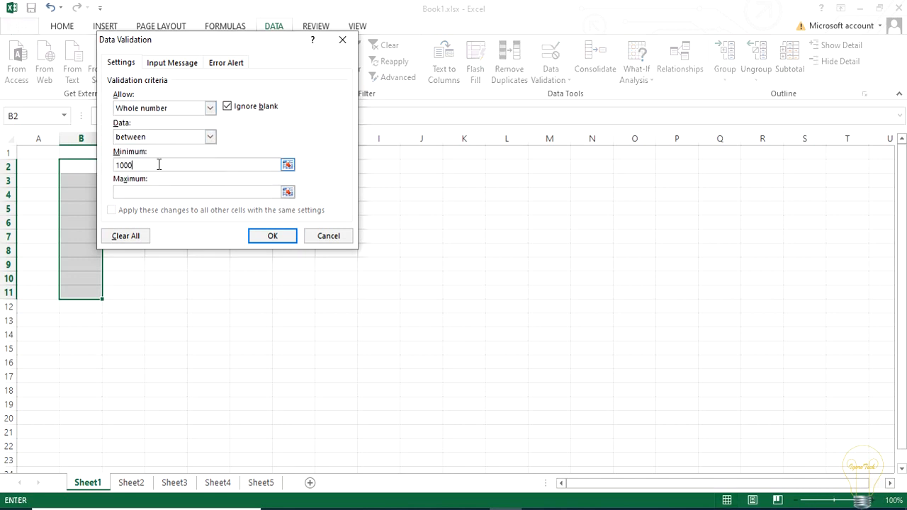
left_click(162, 190)
type("9999")
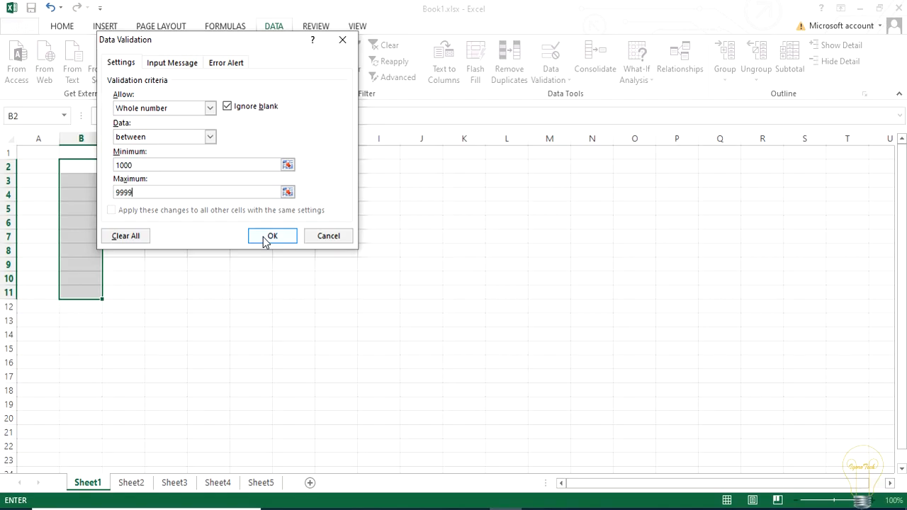
Add an input message titled "msg-1" with the text "Enter four digit number from 1000 to 9999" to the validation rule
left_click(187, 66)
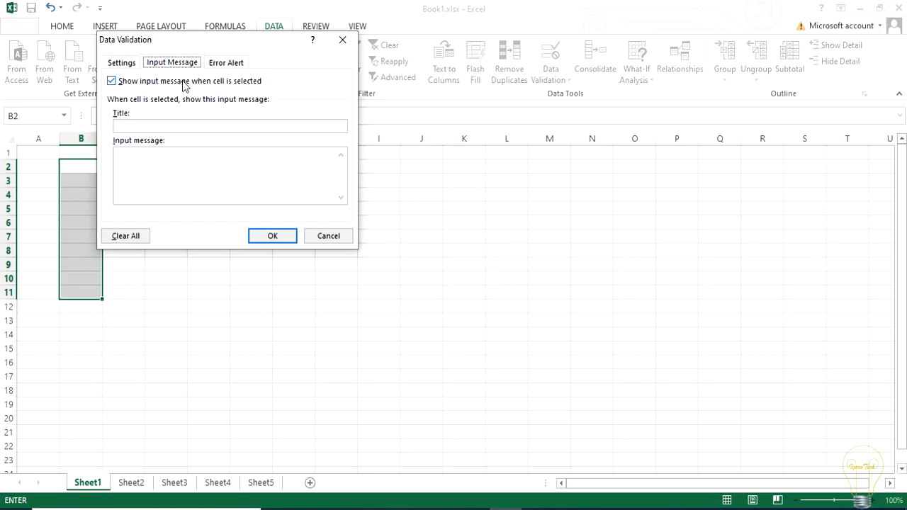
left_click(178, 126)
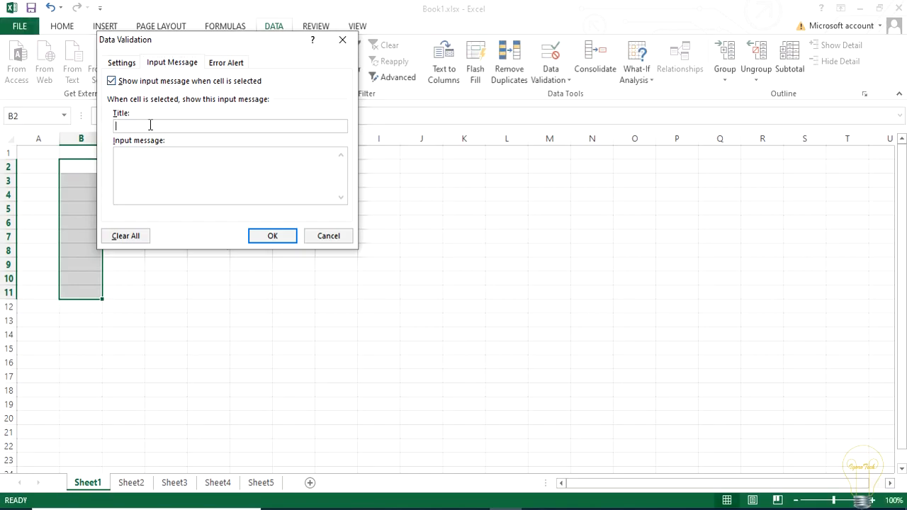
type("msg-1")
left_click(161, 164)
type("Enter four digit numb")
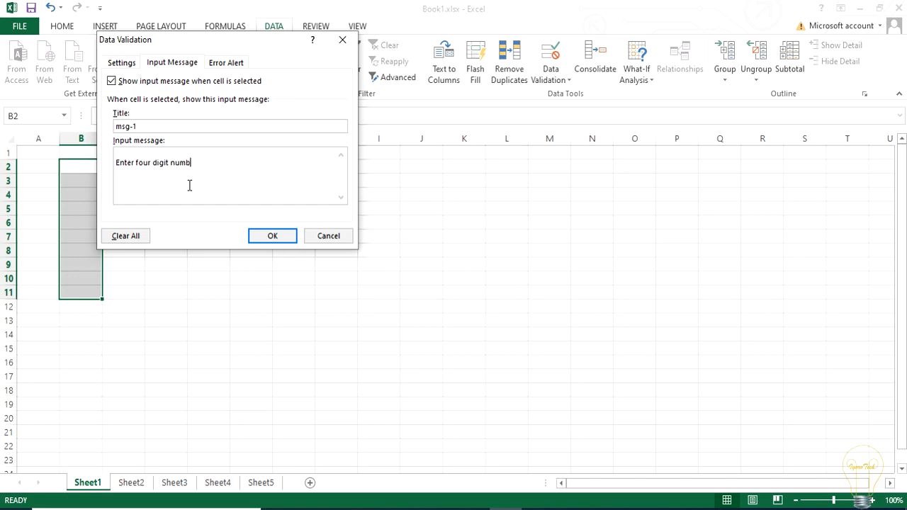
type("er from 1000 to 9999")
Try the Stop, Warning and Information styles for the validation rule's error alert
left_click(227, 63)
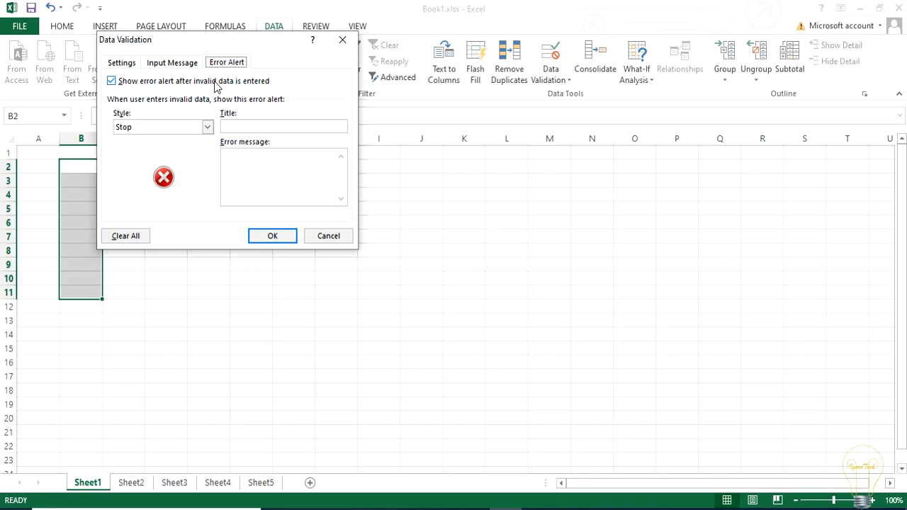
left_click(207, 129)
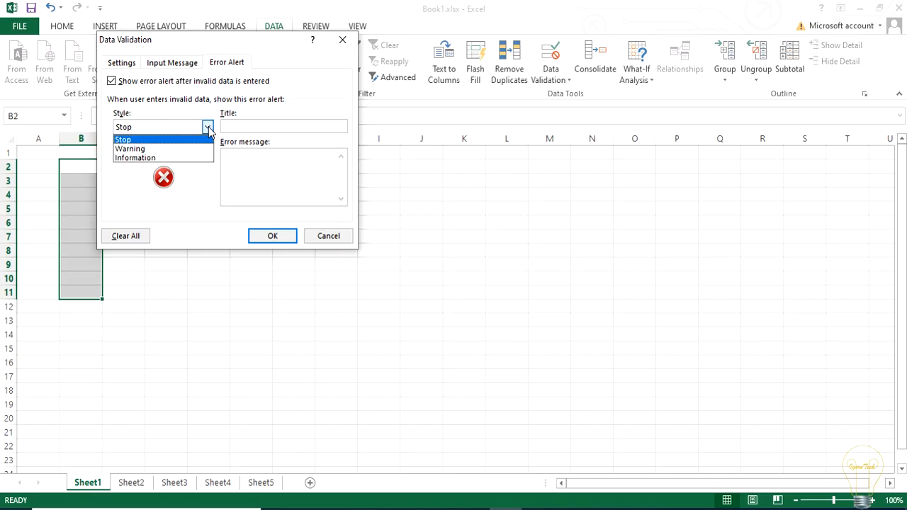
left_click(138, 141)
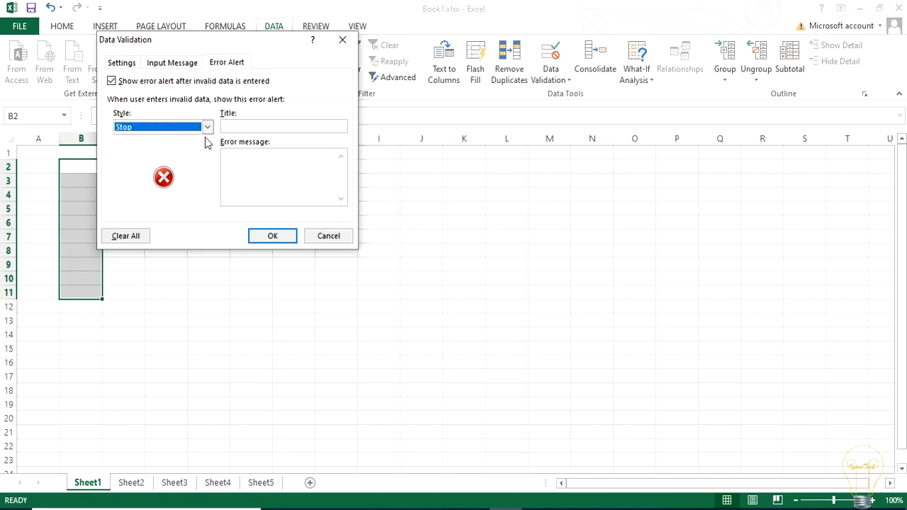
left_click(207, 129)
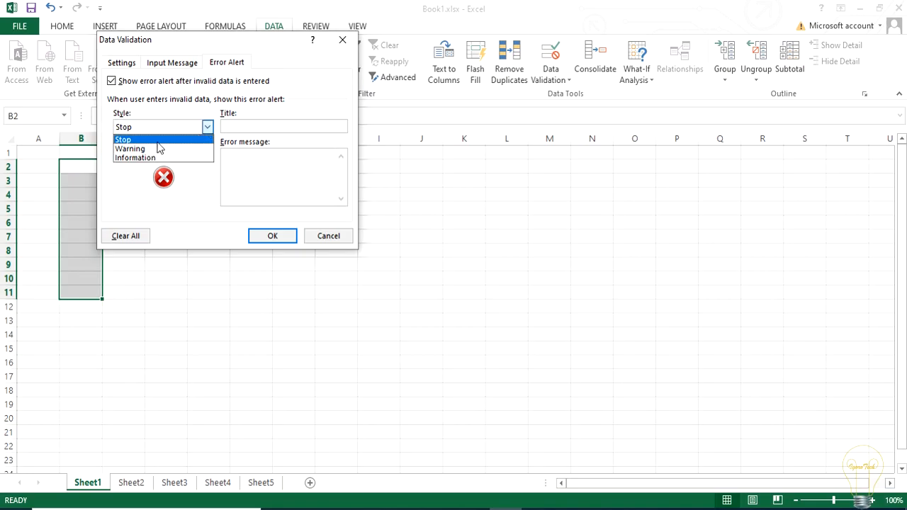
left_click(150, 149)
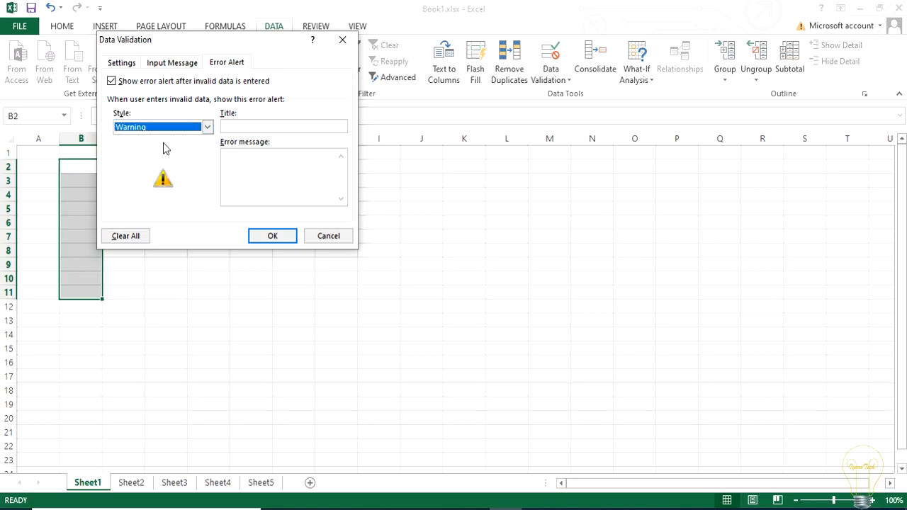
left_click(208, 128)
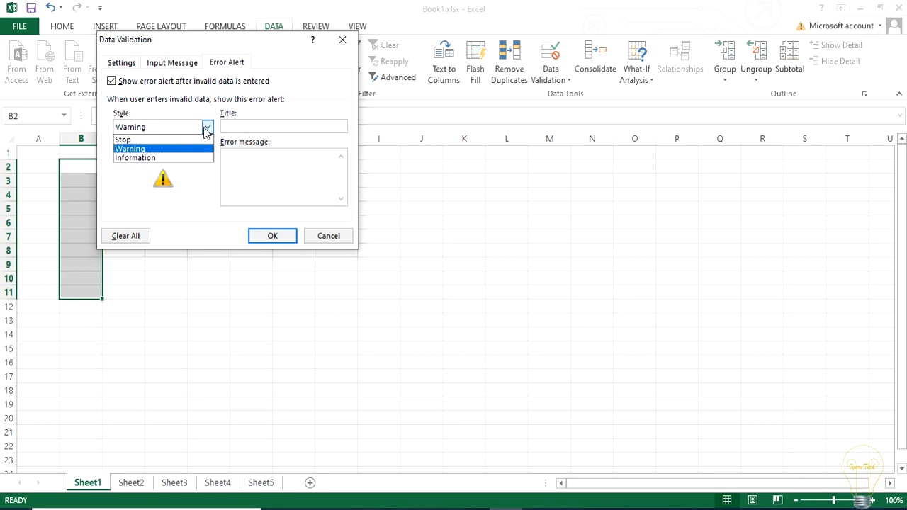
left_click(165, 157)
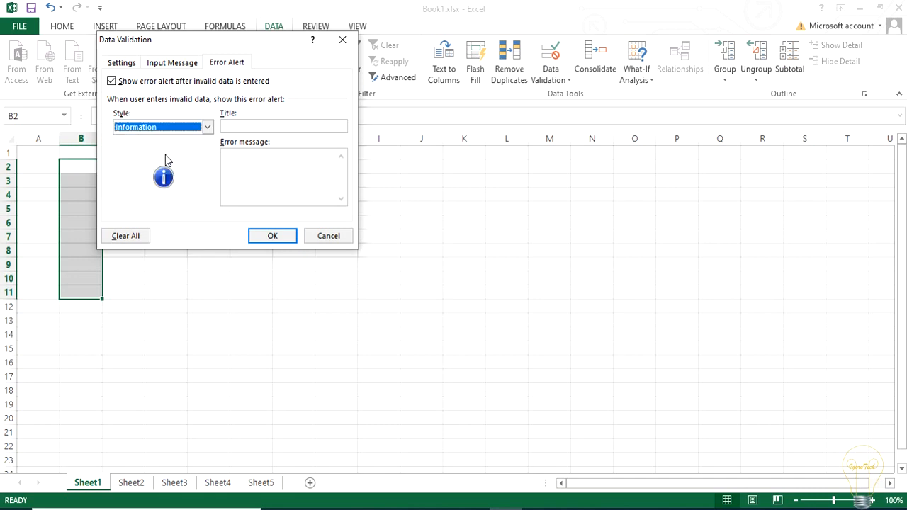
Apply the rule with a Stop error alert titled "error-01" and the message "Please enter four digit number from 1000 to 9999"
left_click(208, 127)
left_click(152, 135)
left_click(236, 127)
type("error-01")
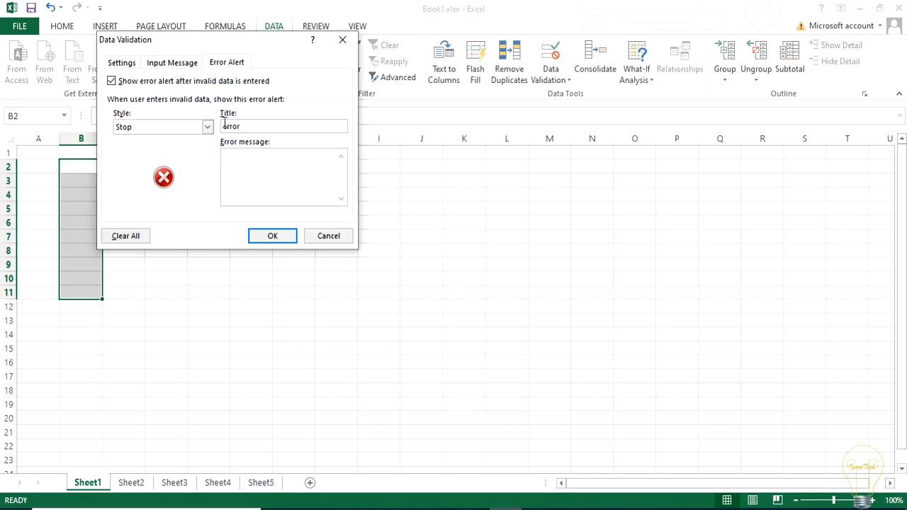
left_click(248, 164)
type("Please enter four digit number fr")
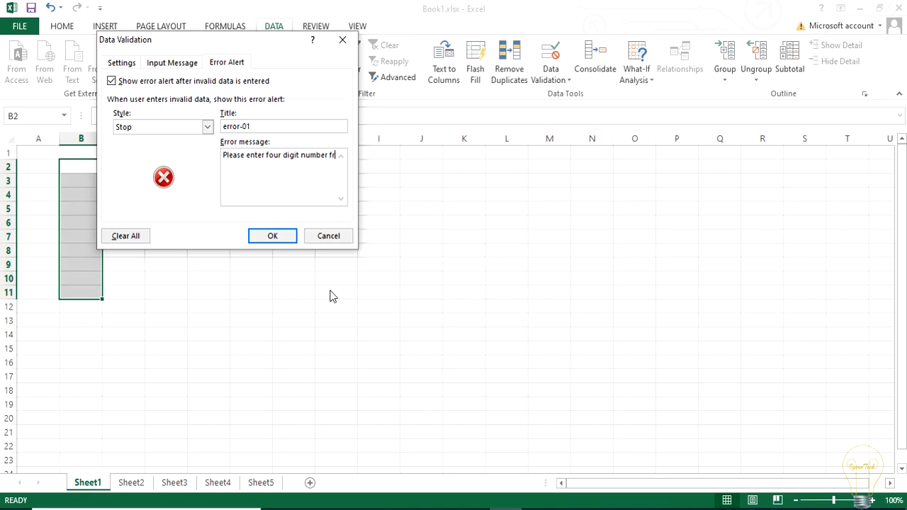
type("om 1000 to 9999")
left_click(274, 236)
left_click(275, 240)
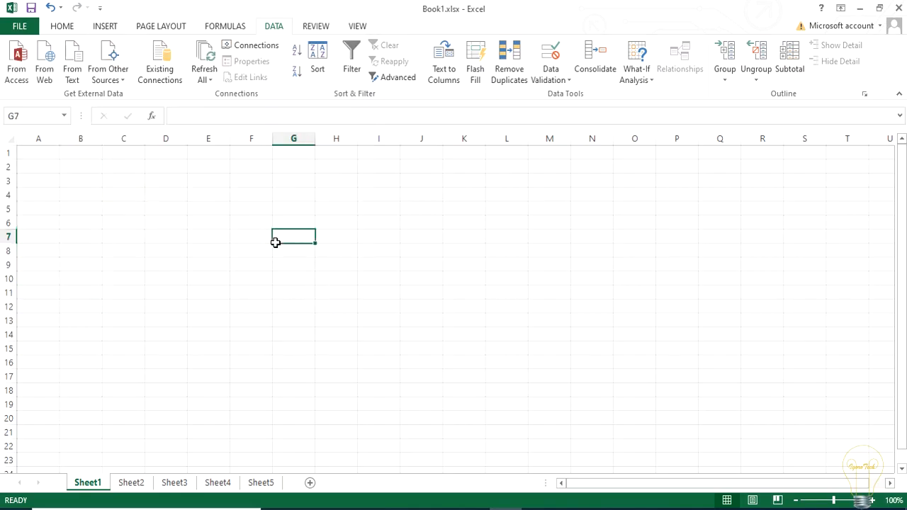
Check the input message on the validated cells and enter 1000 in cell B2
left_click(88, 170)
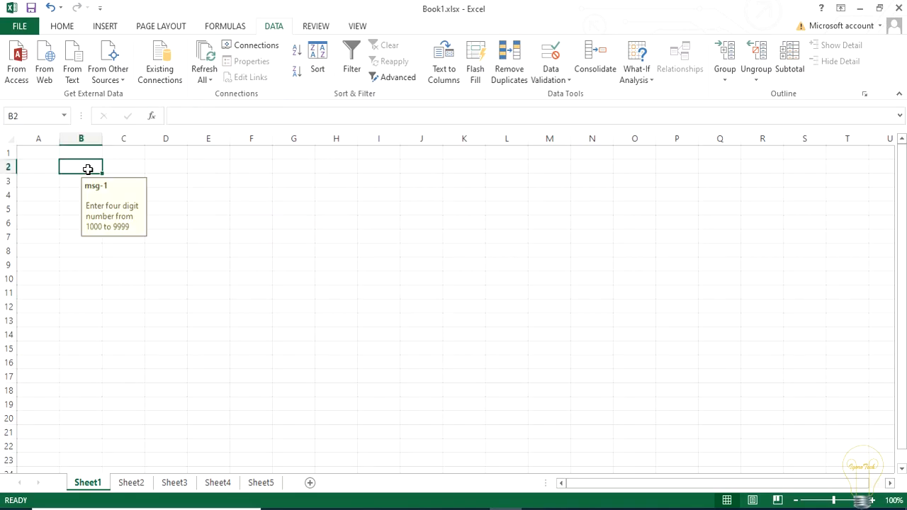
left_click(74, 182)
left_click(75, 164)
type("1000")
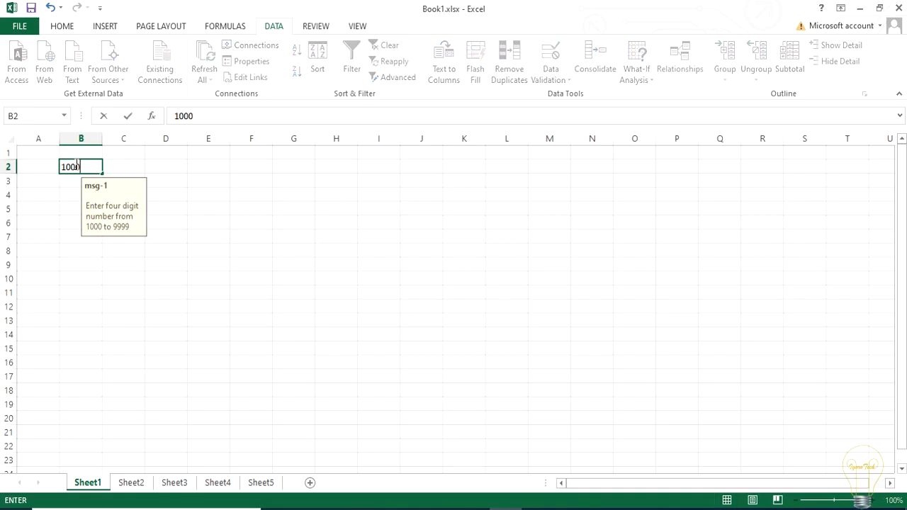
key("Return")
Test the validation by trying to enter 10 in cell B3, and cancel the entry
type("10")
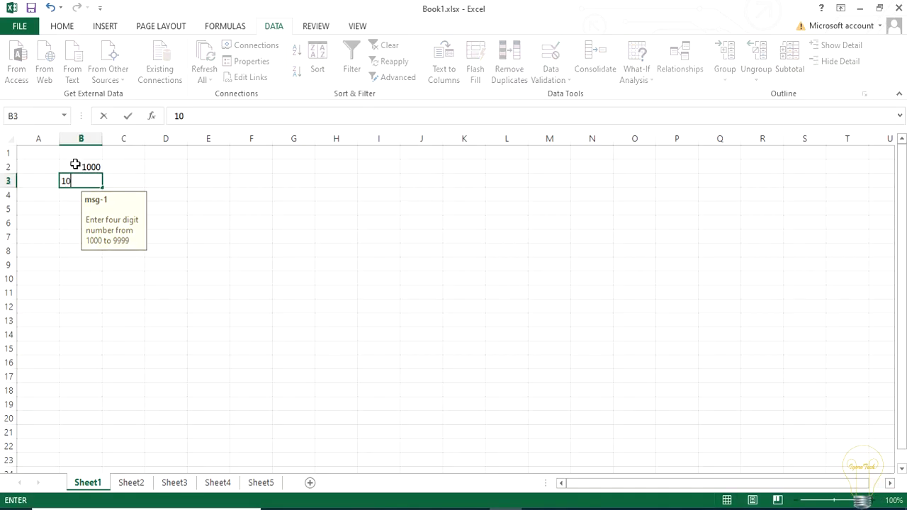
key("Return")
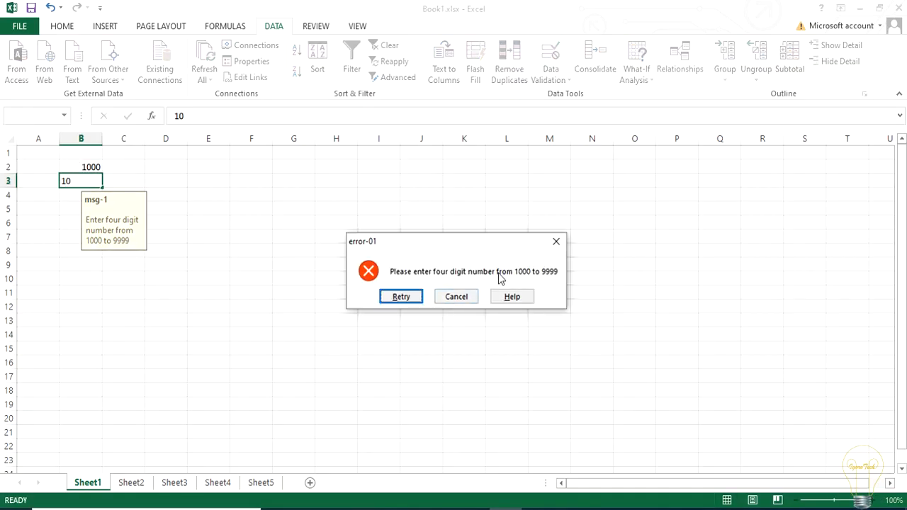
left_click(447, 301)
left_click(457, 306)
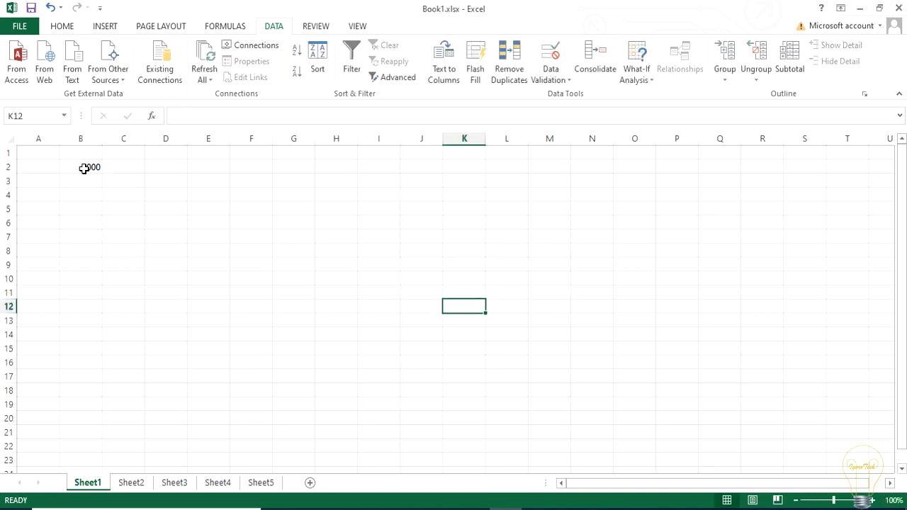
Remove the custom title and error message from the error alert of cells B2:B11
left_click_drag(83, 168, 81, 292)
left_click(551, 75)
left_click(580, 94)
left_click_drag(298, 173, 220, 156)
key("BackSpace")
left_click_drag(265, 124, 222, 126)
key("BackSpace")
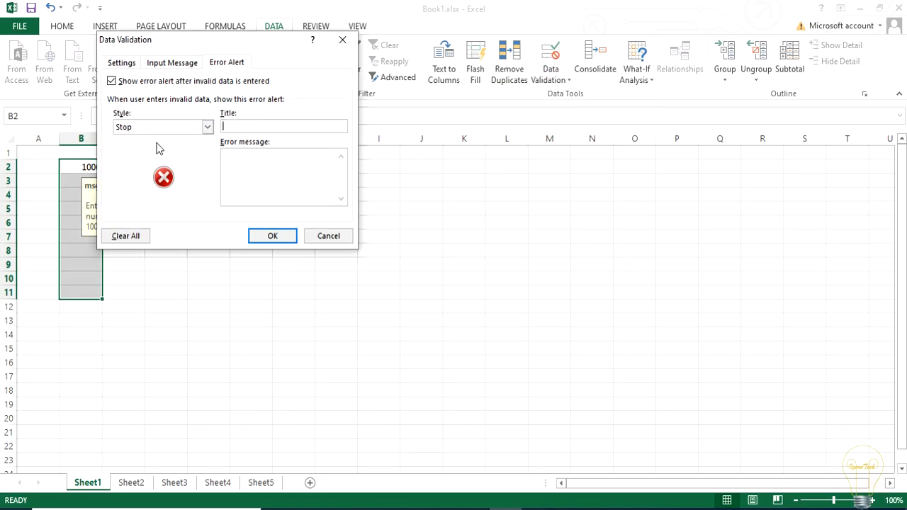
left_click(270, 237)
left_click(225, 236)
Test the default error alert by trying to enter 13 in cell B3, and cancel the entry
left_click(95, 183)
type("13")
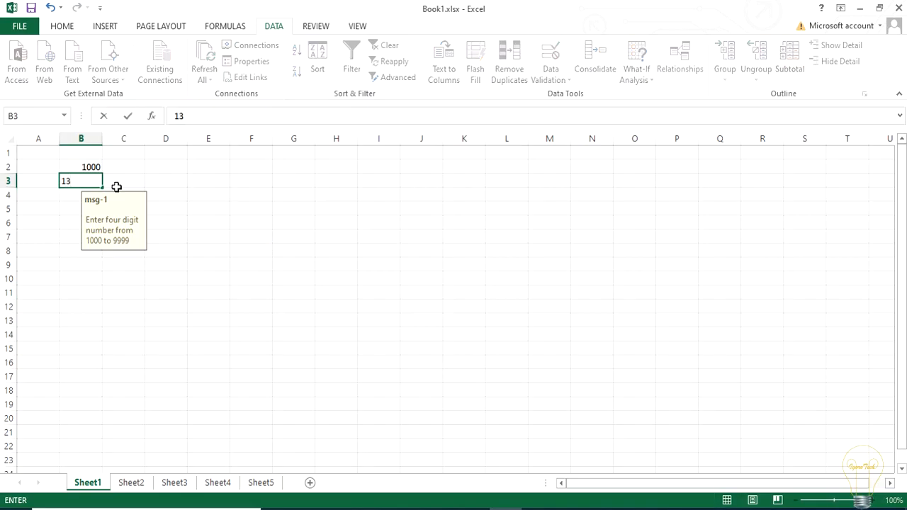
key("Return")
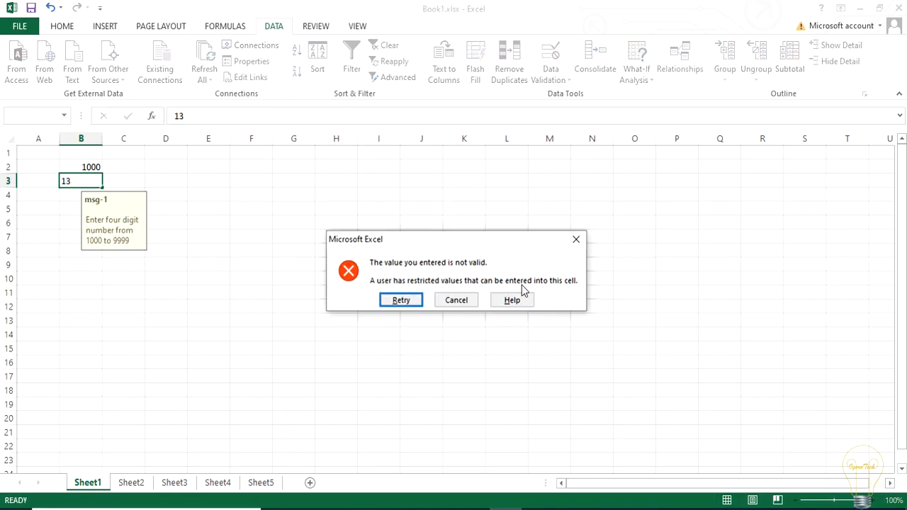
left_click(454, 299)
left_click(379, 306)
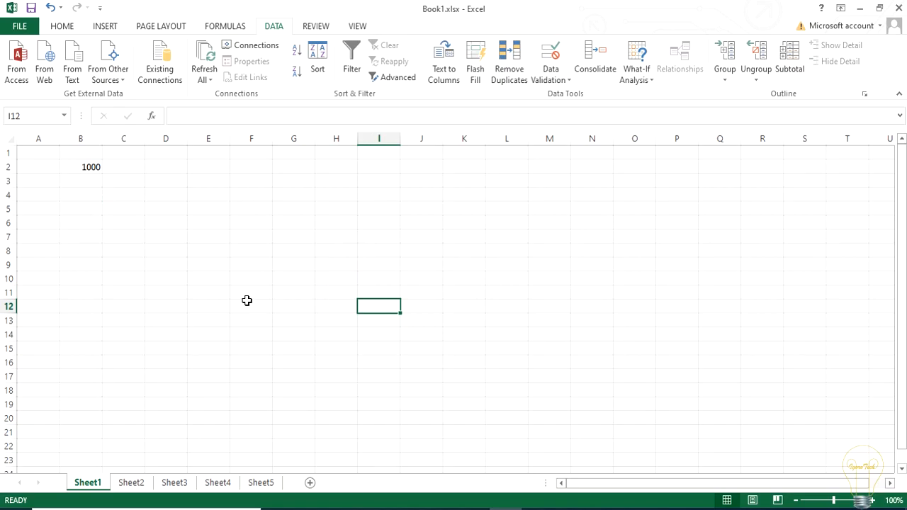
key("Up")
key("Up")
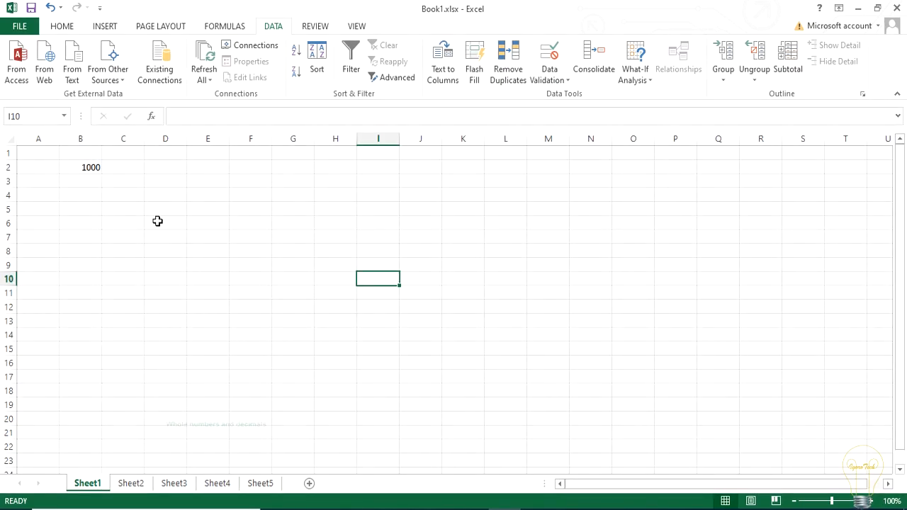
Restrict cells C2:C11 to whole numbers greater than 0 with data validation
left_click_drag(134, 168, 130, 291)
left_click(551, 71)
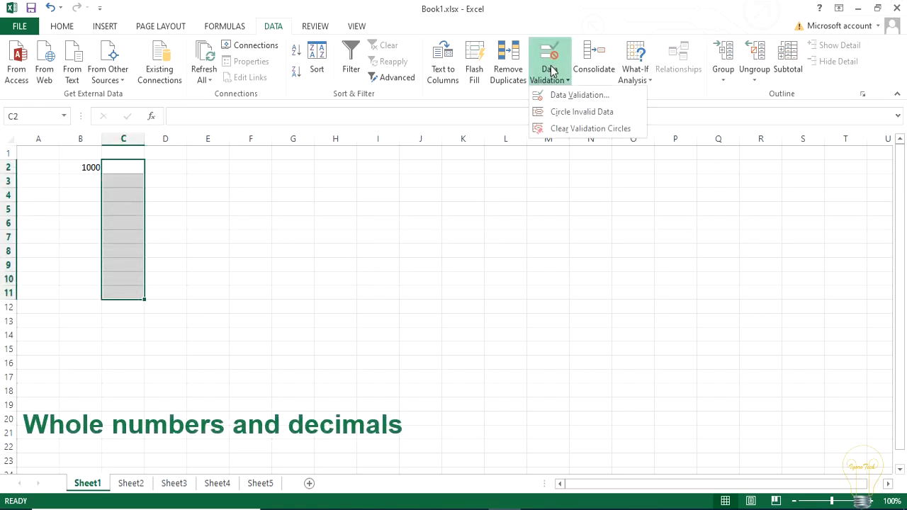
left_click(556, 95)
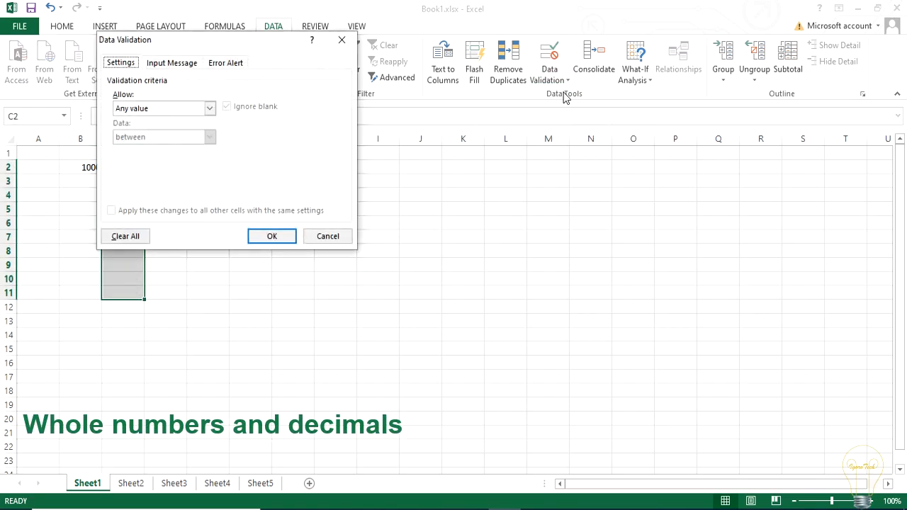
left_click(209, 109)
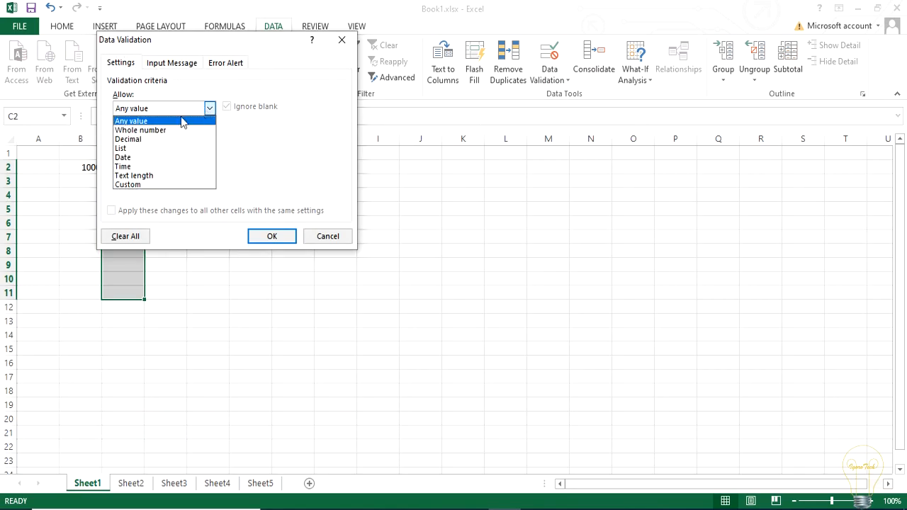
left_click(177, 130)
left_click(174, 136)
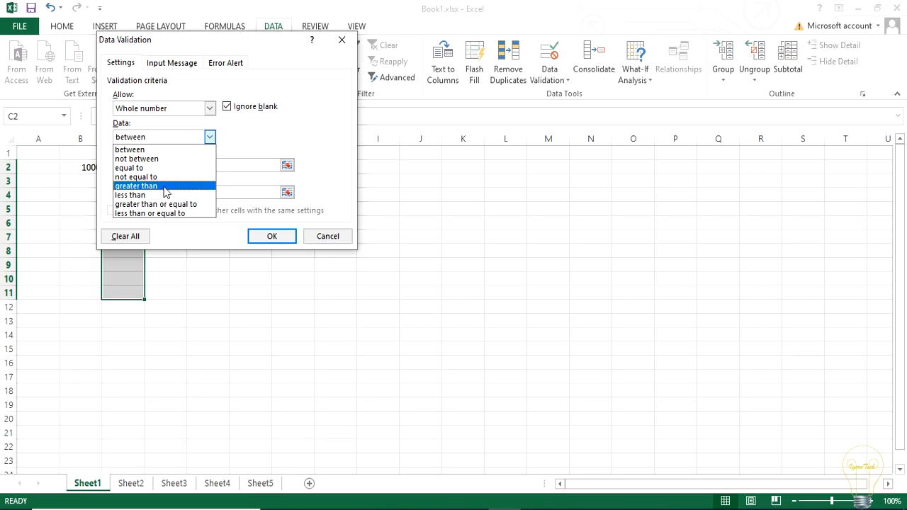
left_click(165, 187)
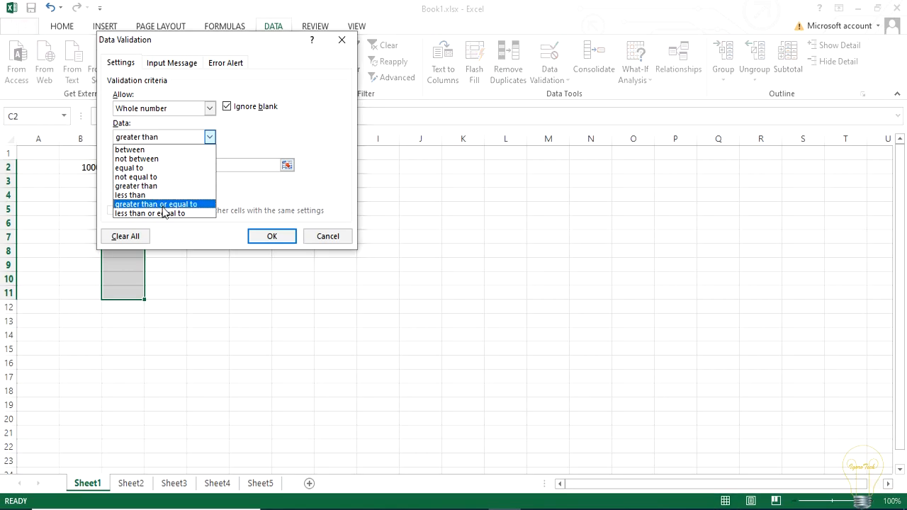
left_click(148, 166)
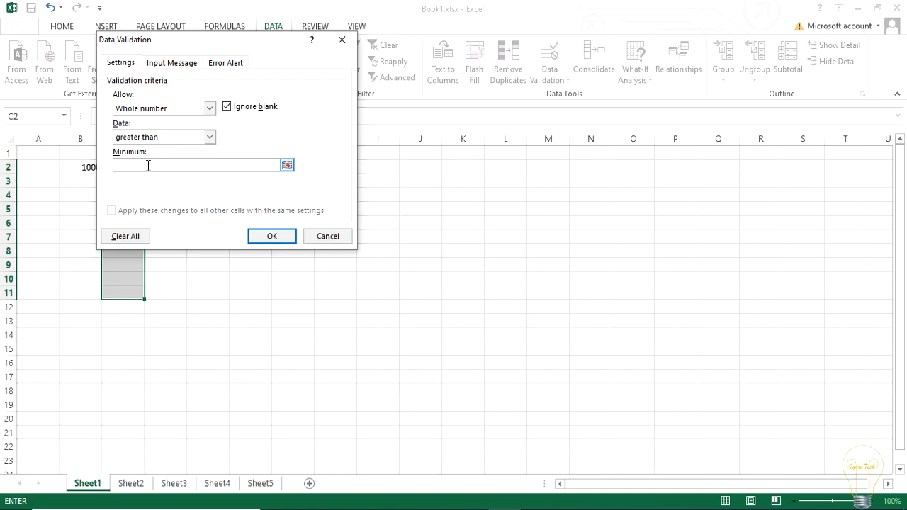
type("0")
left_click(255, 236)
left_click(234, 261)
Test the whole number rule by trying to enter 0 in cell C2, and enter 1 instead
left_click(130, 167)
type("0")
key("Return")
key("Return")
left_click(131, 168)
key("Return")
key("Return")
type("1")
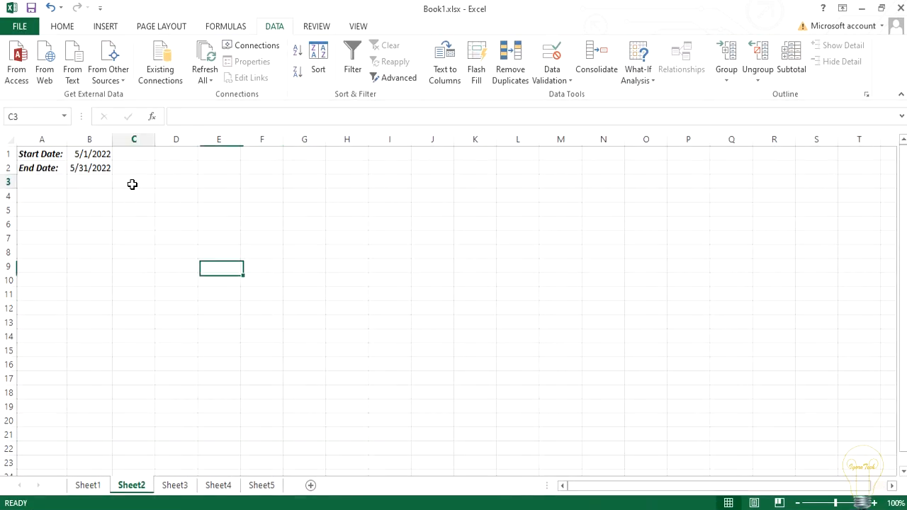
Set up data validation for cells C3:C12 on Sheet2 that allows dates between two limits
left_click_drag(132, 184, 133, 306)
left_click(552, 75)
left_click(557, 97)
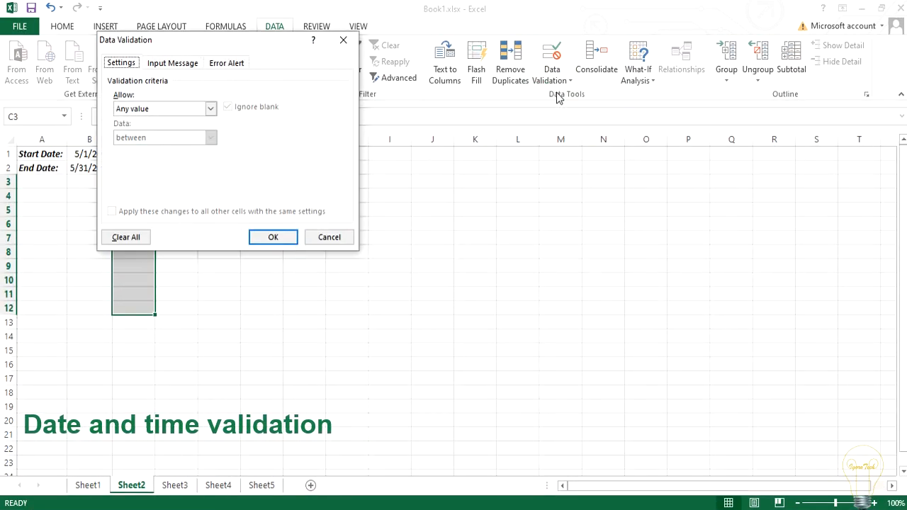
left_click(195, 112)
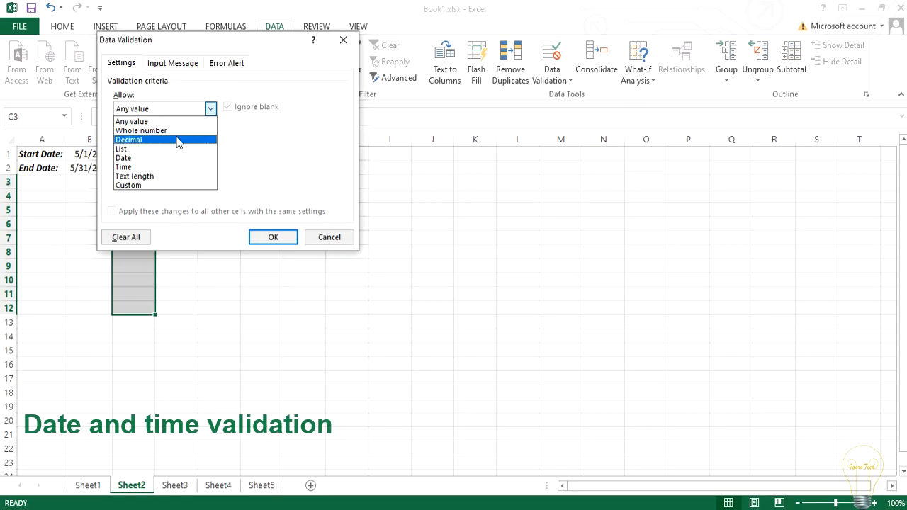
left_click(171, 157)
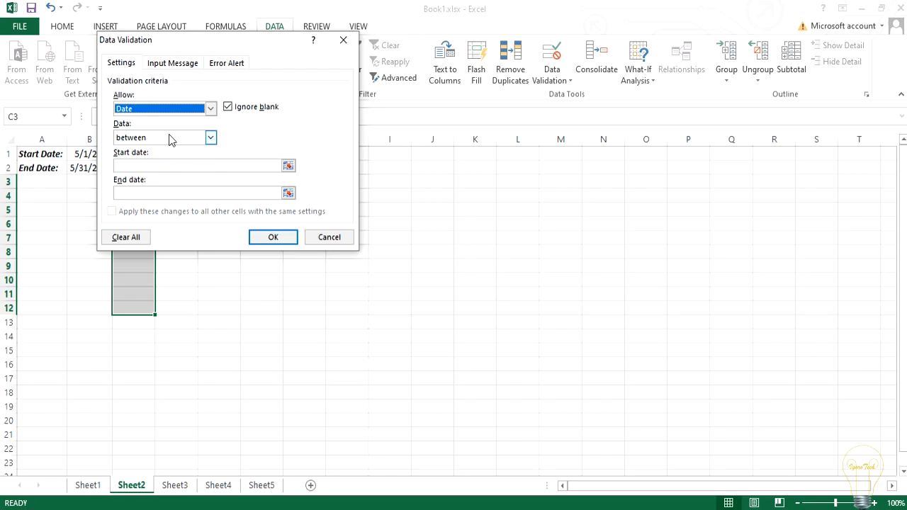
left_click(210, 139)
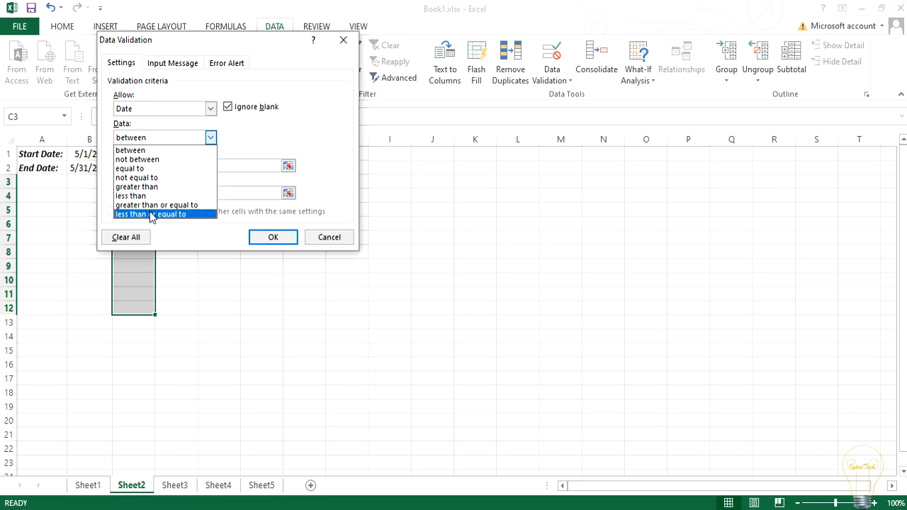
left_click(245, 148)
Set the rule's start date to =B1 and its end date to =B2, and apply the validation
left_click_drag(190, 41, 260, 92)
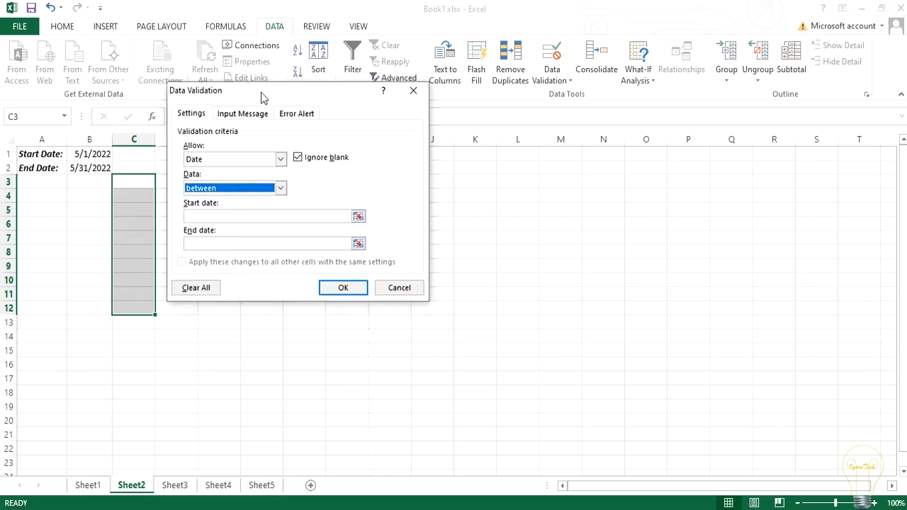
left_click_drag(260, 92, 259, 87)
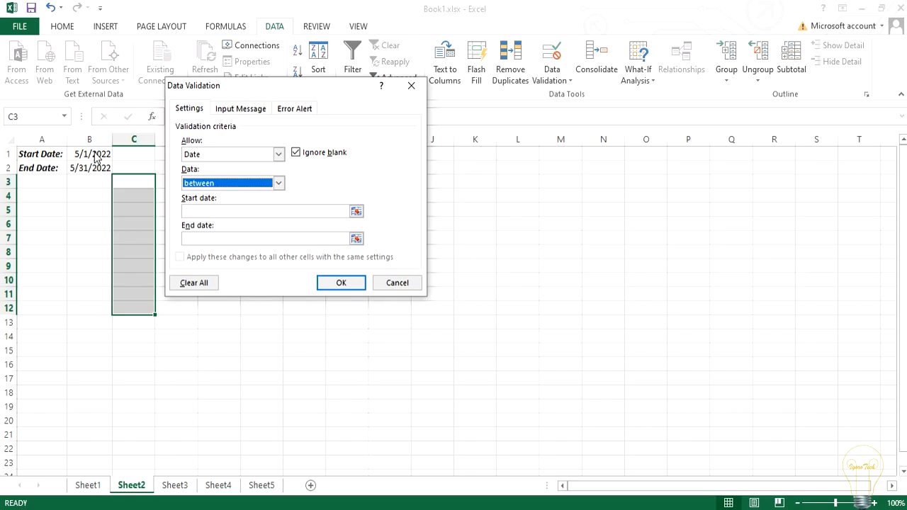
left_click(228, 210)
type("=B1")
left_click(221, 238)
type("=B2")
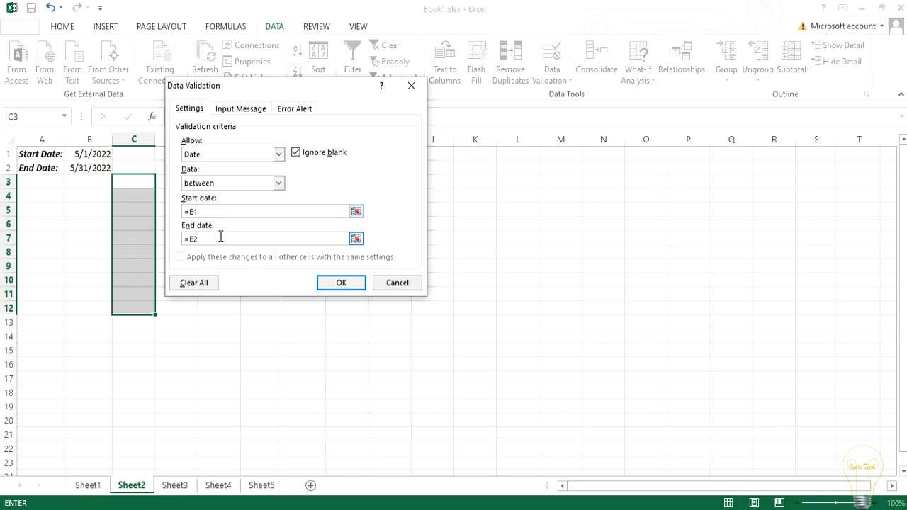
left_click(337, 283)
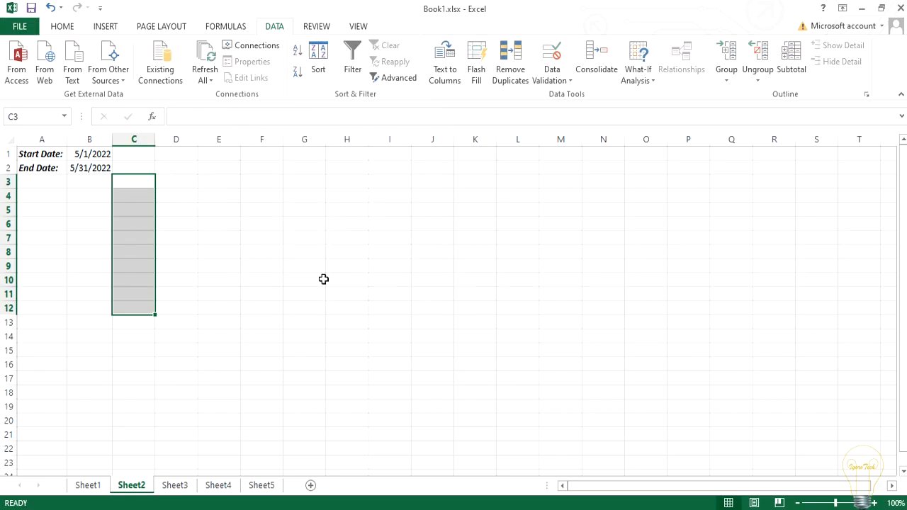
left_click(305, 281)
Test the date rule by trying to enter 3/3/2022 in cell C3, and enter 5/2/2022 instead
left_click(137, 186)
type("3/3/2022")
key("Return")
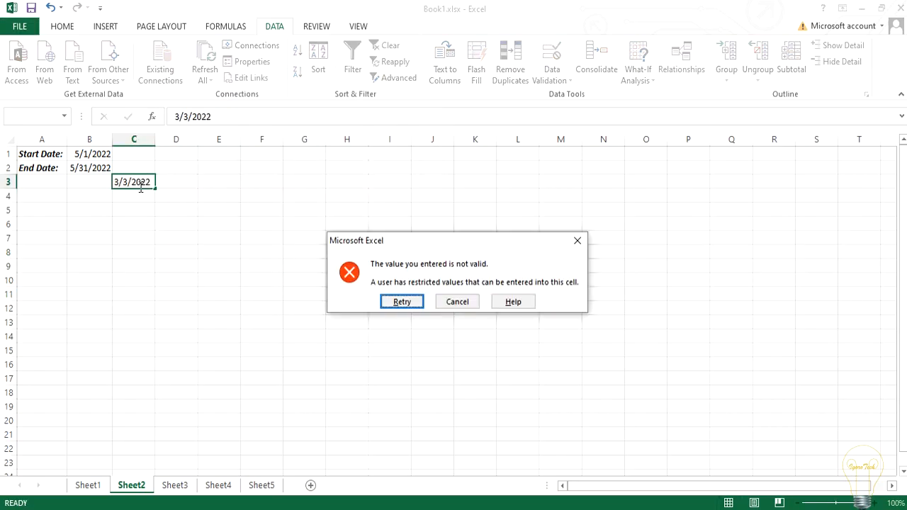
left_click(411, 303)
type("5/2/2022")
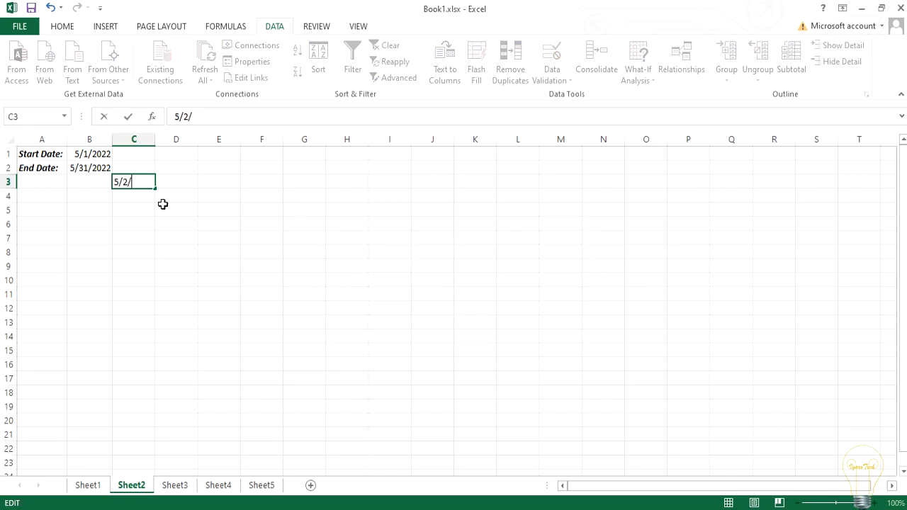
key("Return")
On Sheet3, restrict cells B2:B11 to a text length less than or equal to 10 with data validation
key("ctrl+Page_Down")
left_click_drag(84, 167, 89, 292)
left_click(550, 75)
left_click(569, 95)
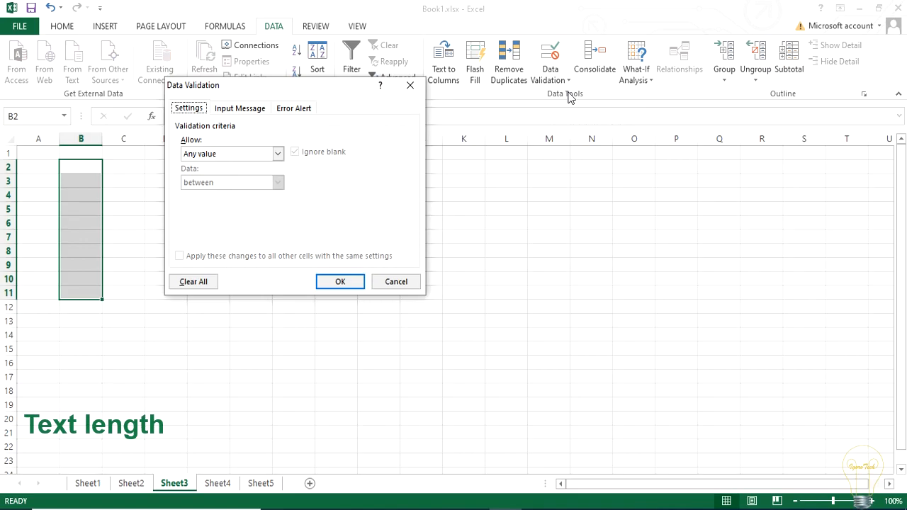
left_click(278, 153)
left_click(221, 220)
left_click(277, 182)
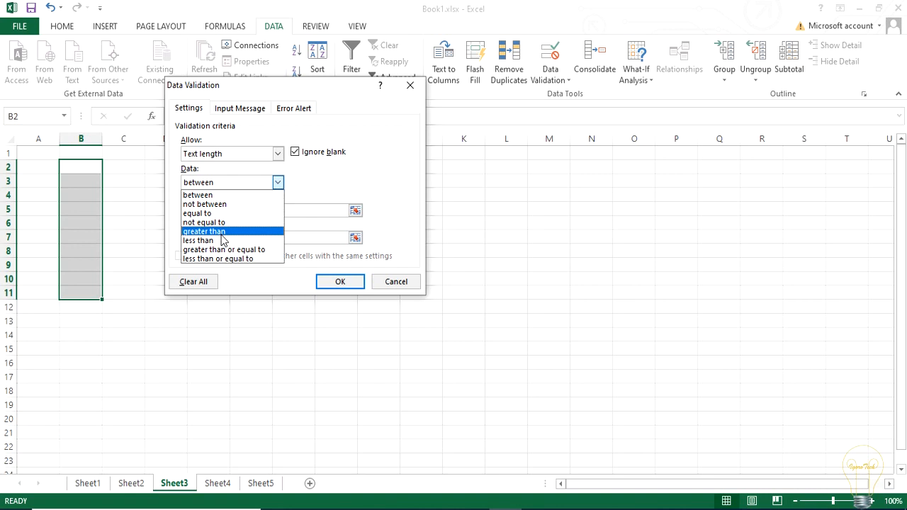
left_click(225, 259)
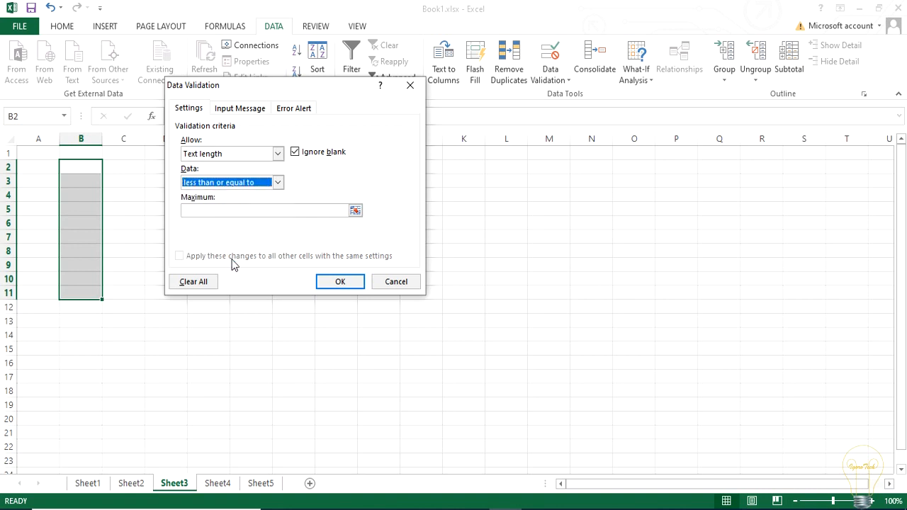
left_click(225, 213)
type("10")
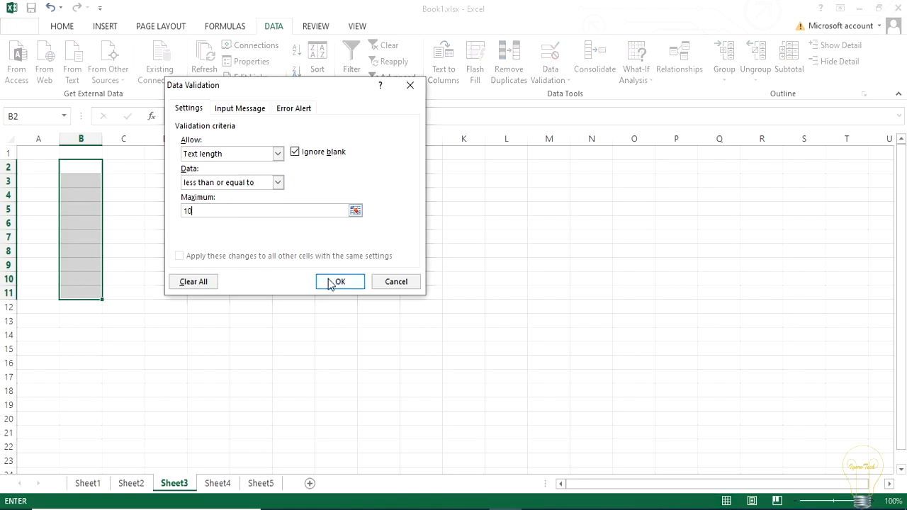
left_click(338, 282)
left_click(209, 293)
left_click(81, 167)
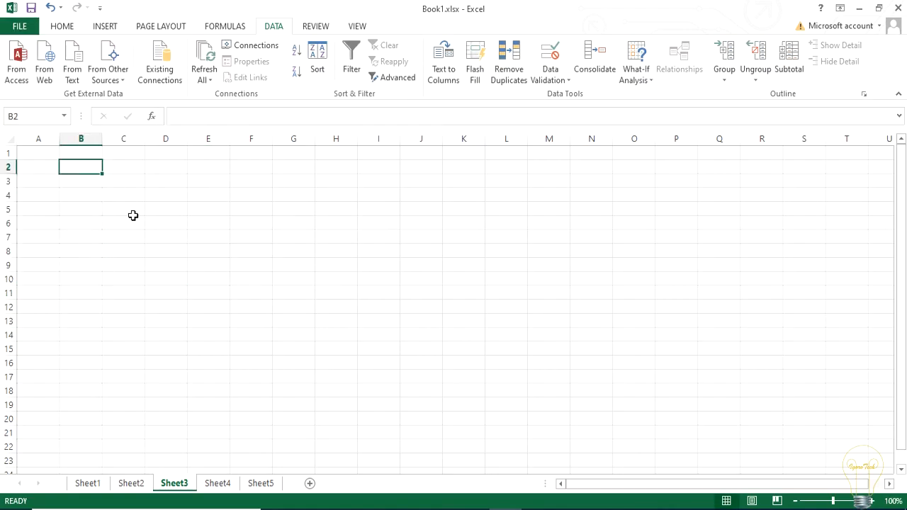
type("1234567890a")
key("Return")
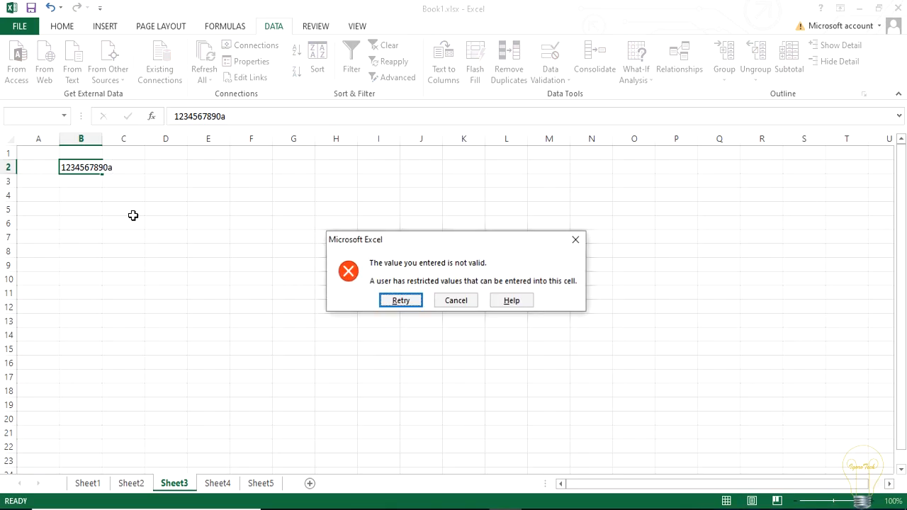
key("Return")
key("BackSpace")
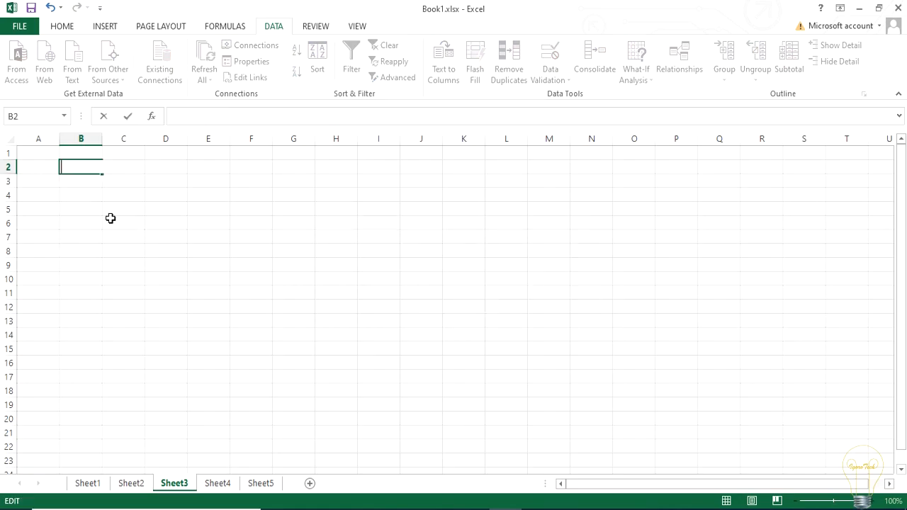
type("1a")
key("Return")
Enter 11 in cell B3 and a in cell B4
type("11")
key("Return")
type("a")
key("Return")
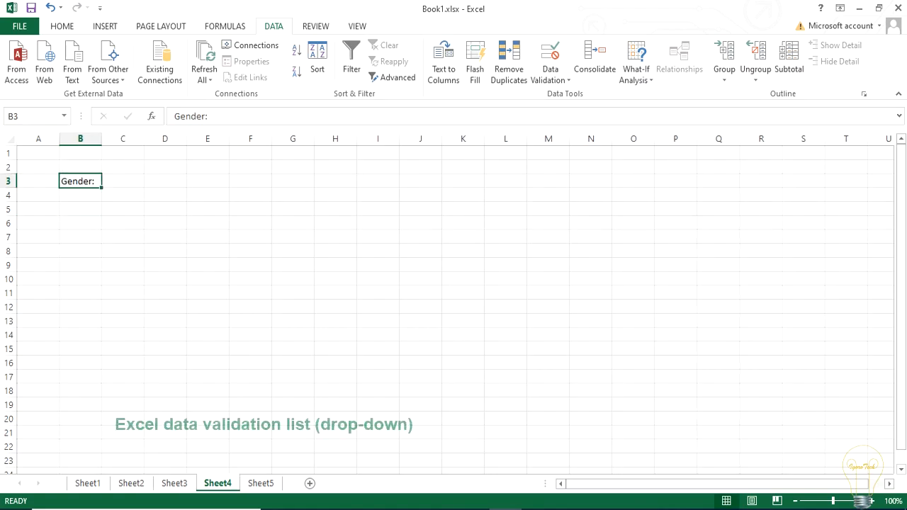
Add a validation list to cell C3 beside the Gender label, with the source Male,Female,N/A and an in-cell dropdown
left_click(119, 183)
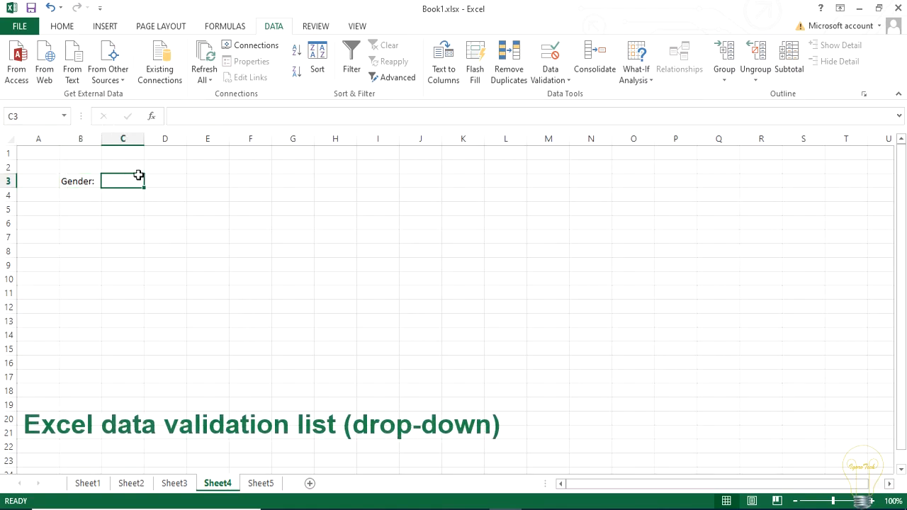
left_click(550, 53)
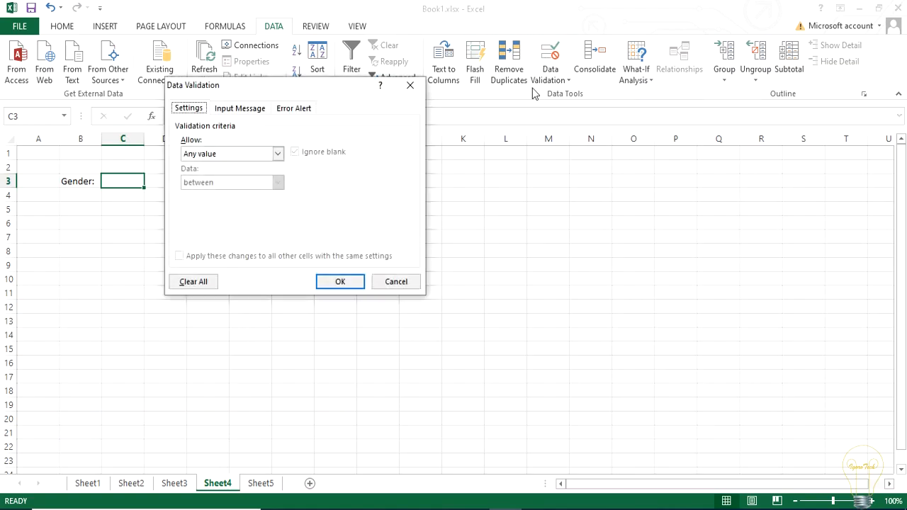
left_click(240, 153)
left_click(214, 195)
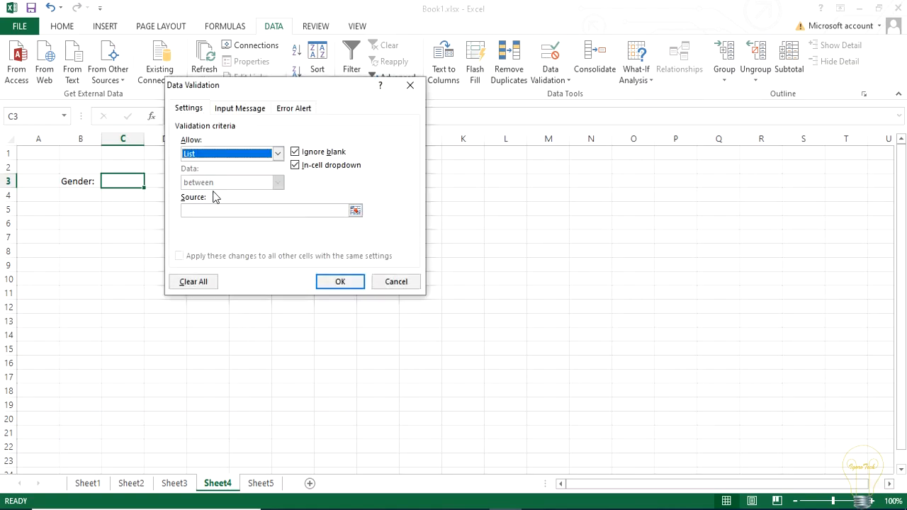
left_click(306, 211)
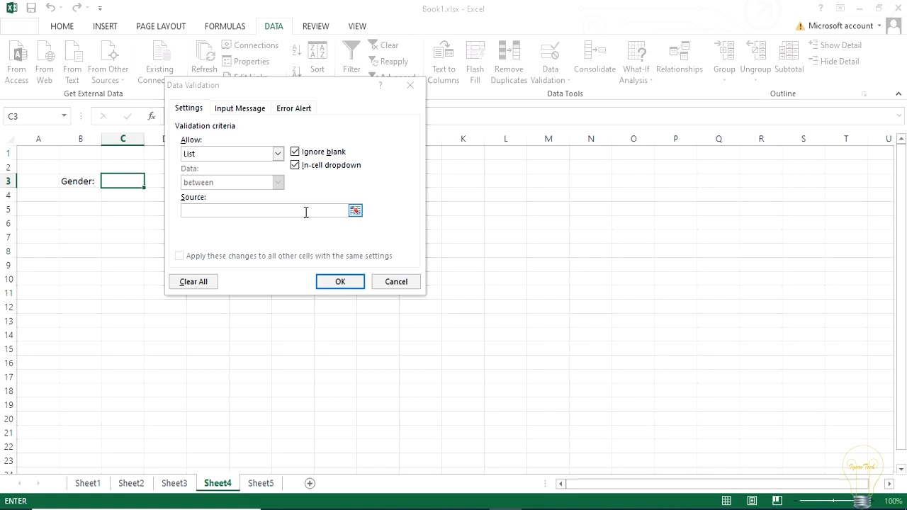
left_click(306, 212)
type("Male,Female,N/A")
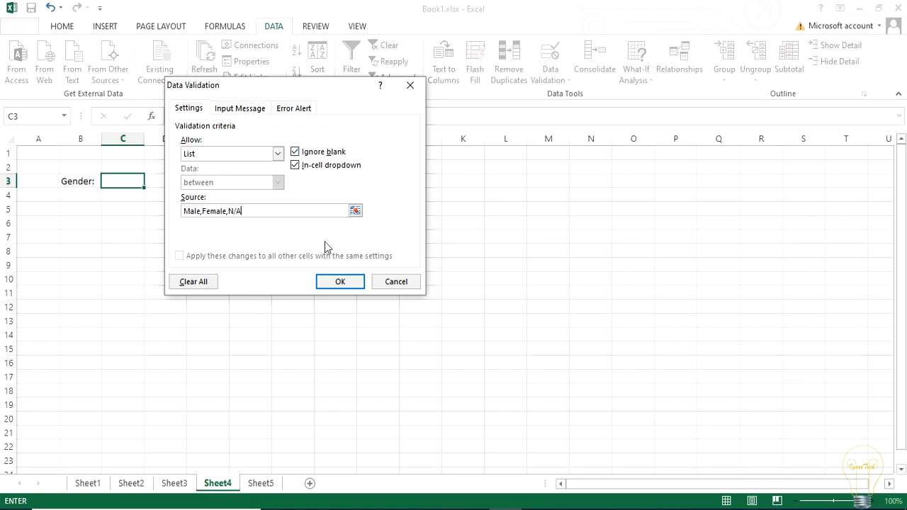
left_click(346, 282)
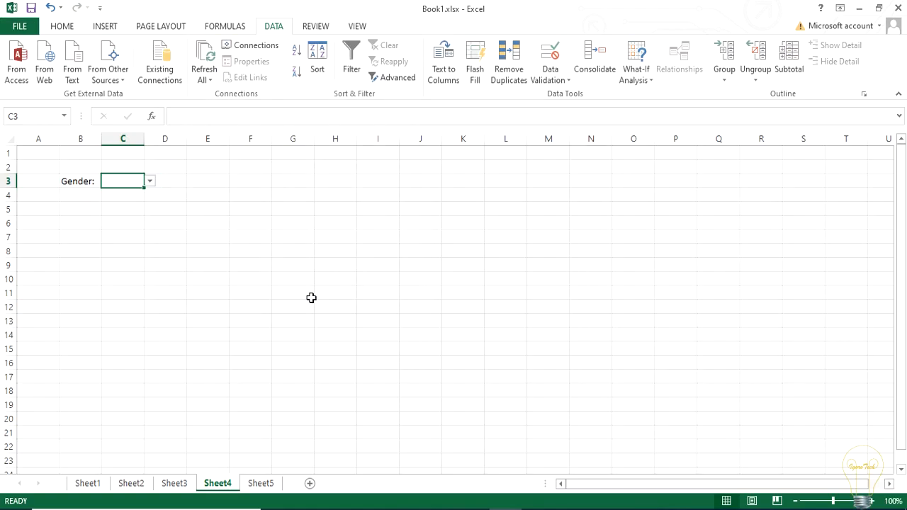
left_click(218, 319)
Test the list rule by trying to enter boy in cell C3, and enter Male instead
left_click(129, 181)
type("boy")
key("Return")
key("Return")
type("Male")
key("Return")
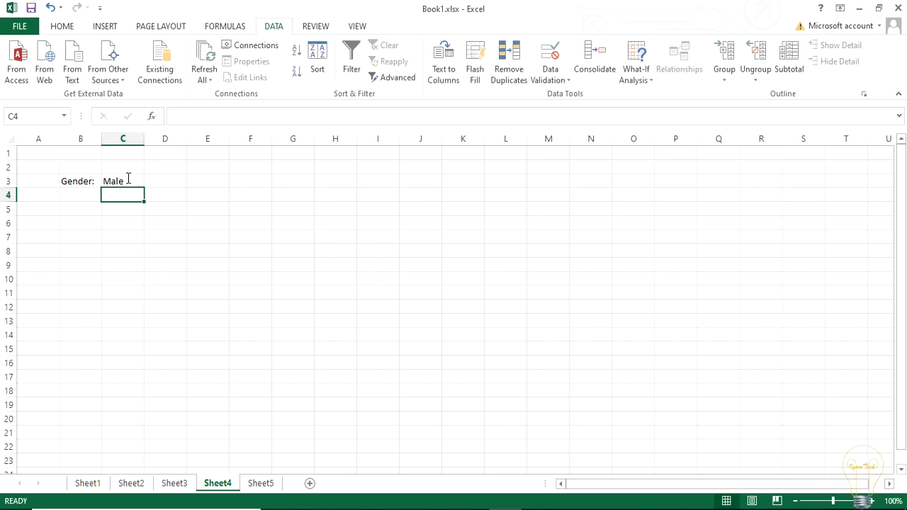
Change the gender in cell C3 to N/A by choosing it from the cell's list
left_click(134, 182)
left_click(150, 181)
left_click(132, 212)
left_click(133, 222)
key("Right")
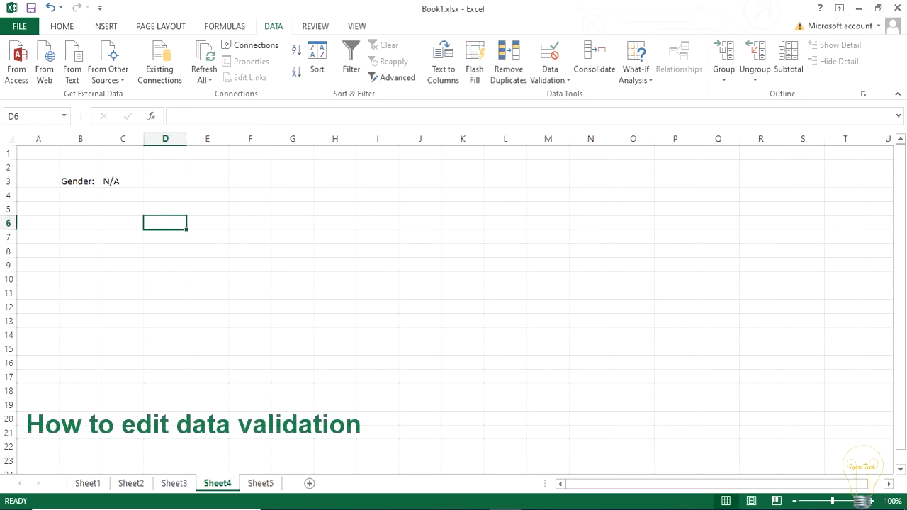
On Sheet1, set the maximum of cell B2's whole number rule to 5555 and apply the change to all cells with the same settings
left_click(88, 483)
left_click(88, 166)
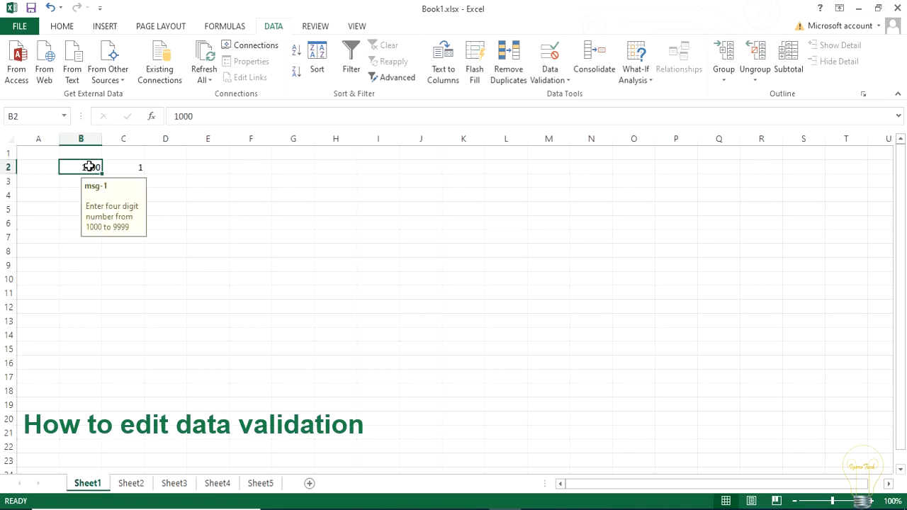
left_click(549, 76)
left_click(559, 94)
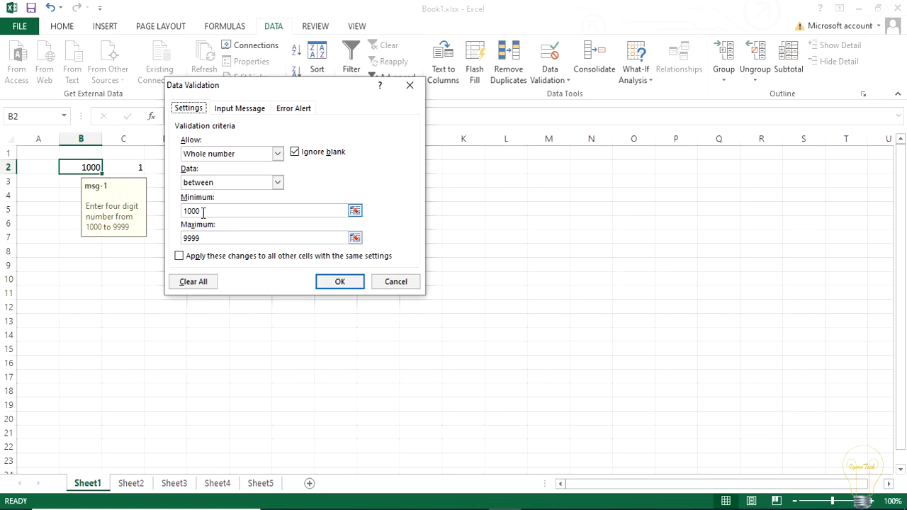
double_click(204, 242)
type("5555")
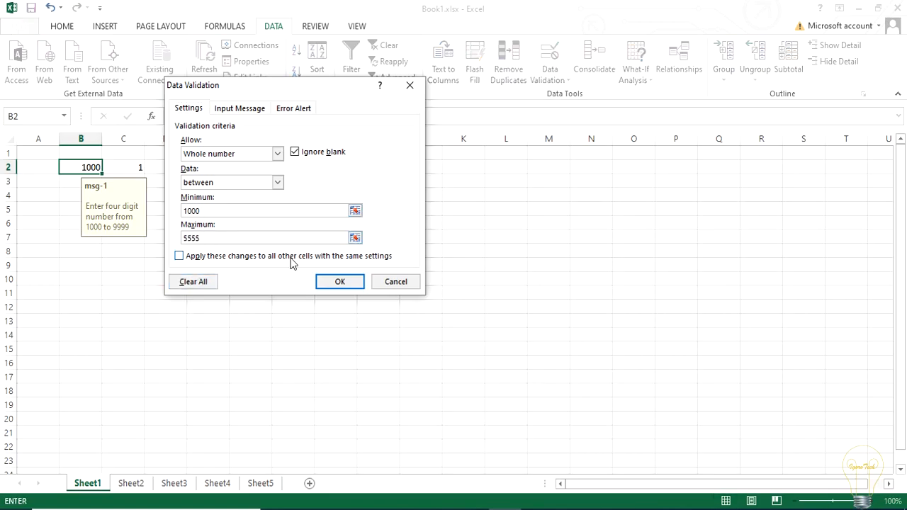
left_click(184, 258)
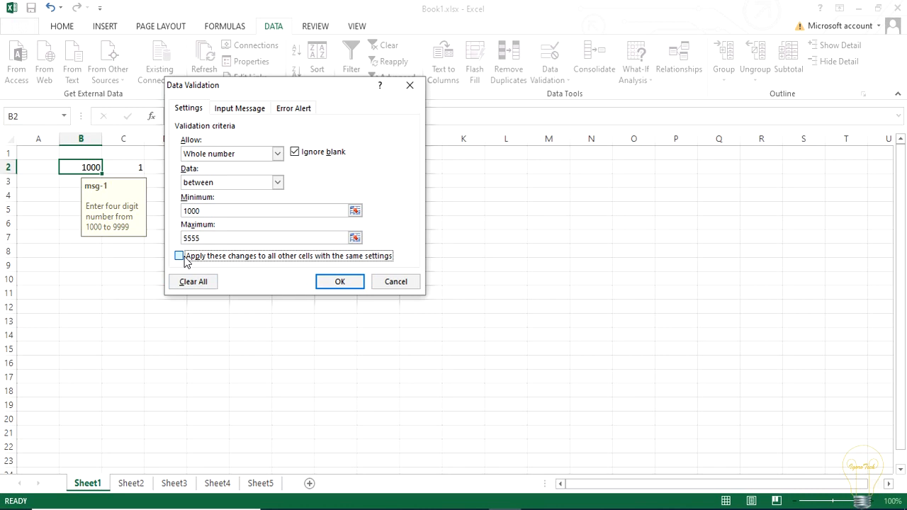
left_click(185, 260)
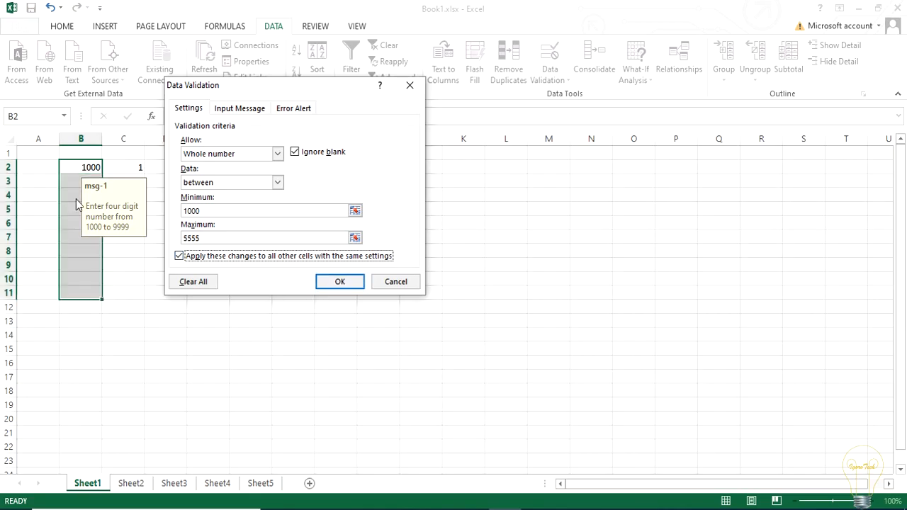
left_click(340, 281)
left_click(334, 280)
Test the edited rule by trying to enter 7777 in cell B3, and enter 4444 instead
left_click(74, 183)
type("7777")
key("Return")
key("Return")
key("Return")
key("Escape")
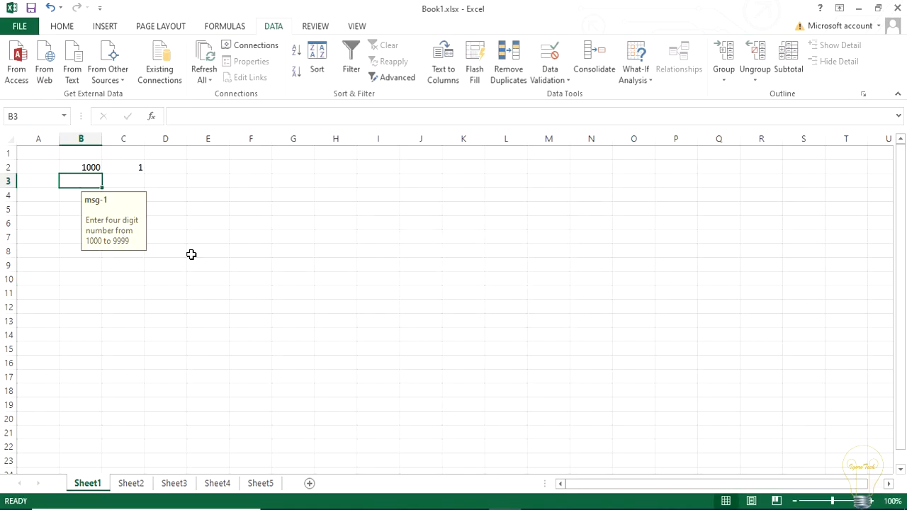
type("4444")
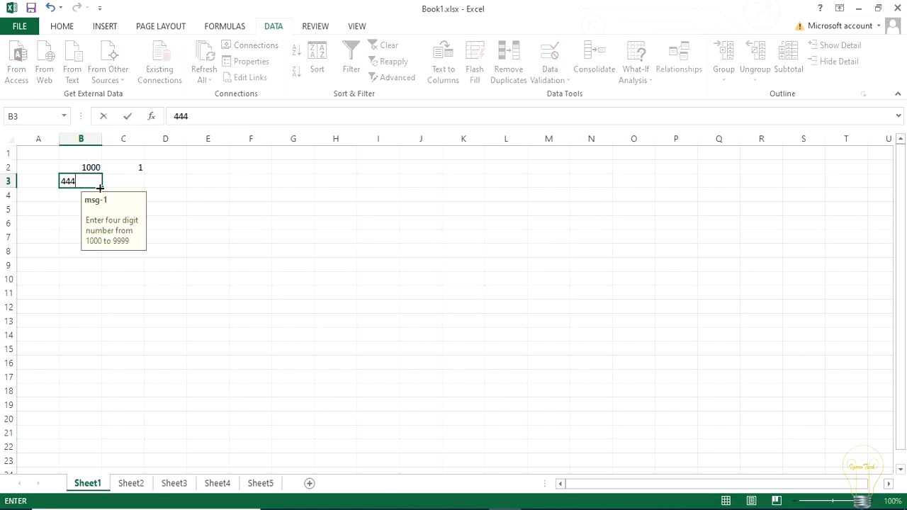
key("Return")
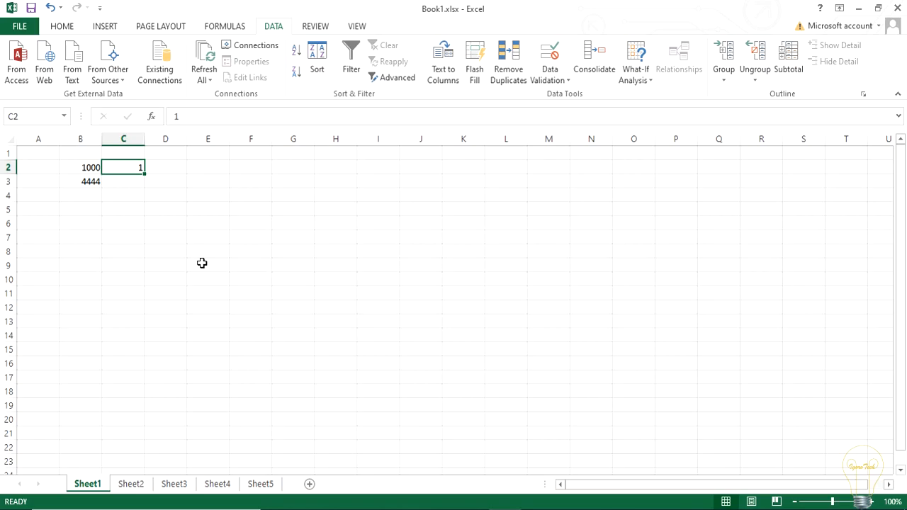
Copy cell B2 and paste only its validation into cells E2:E3, E5:E6 and E8:E9 with Paste Special
left_click(92, 170)
key("ctrl+c")
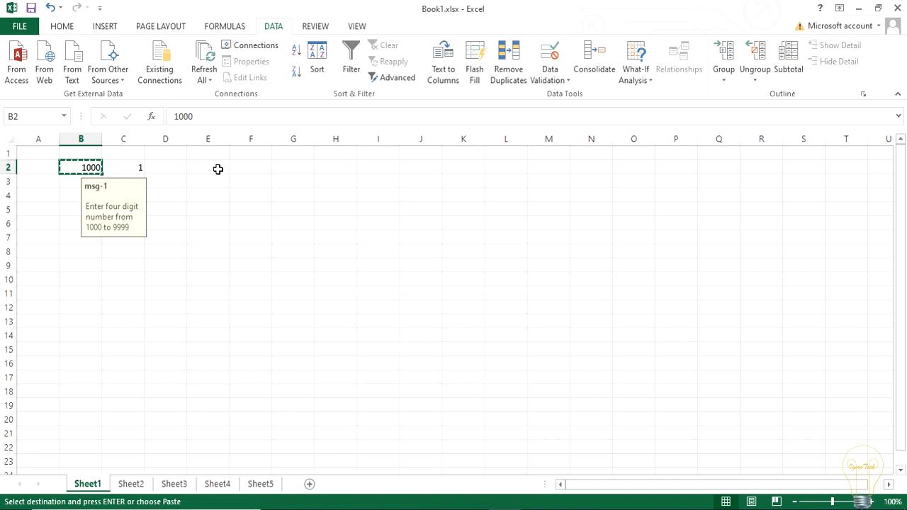
left_click_drag(218, 169, 219, 179)
left_click_drag(217, 211, 217, 264, "ctrl")
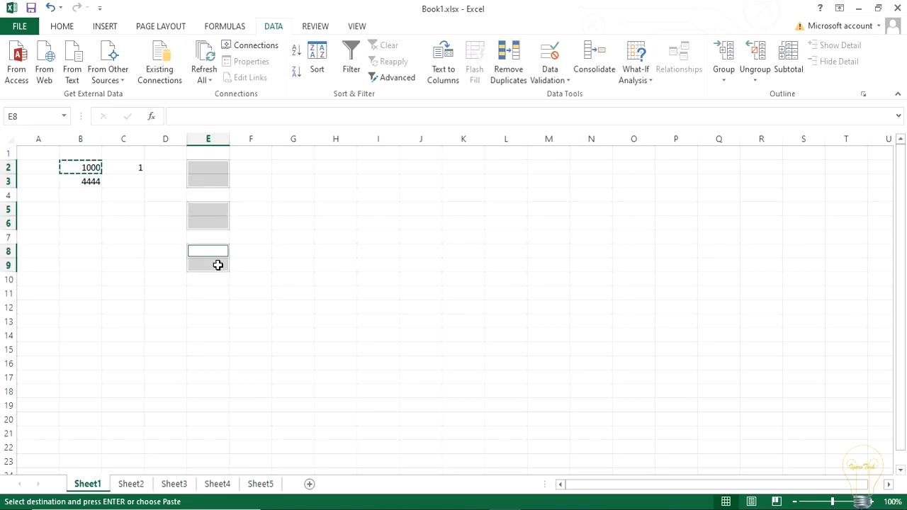
right_click(221, 218)
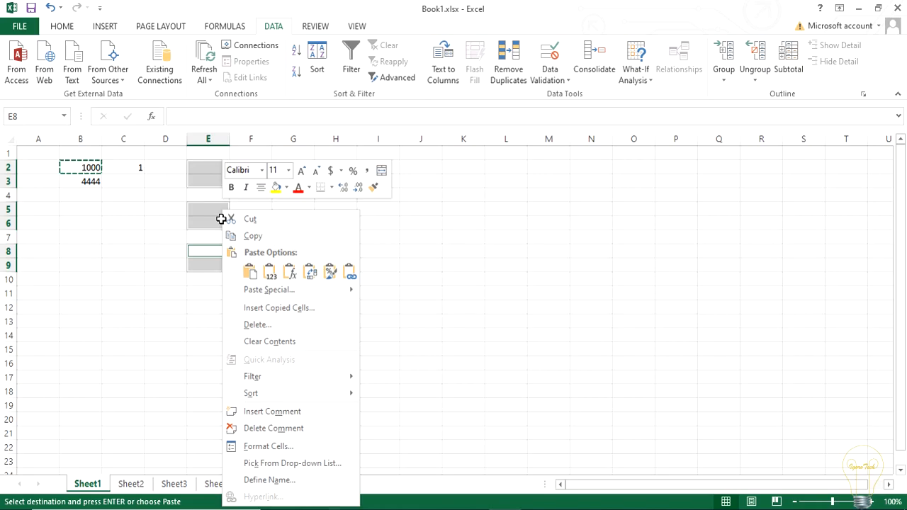
left_click(269, 291)
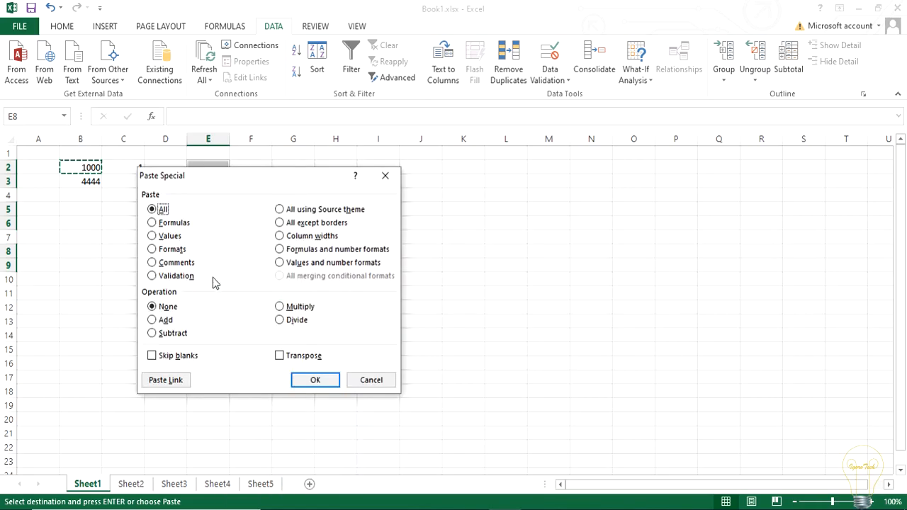
left_click(178, 277)
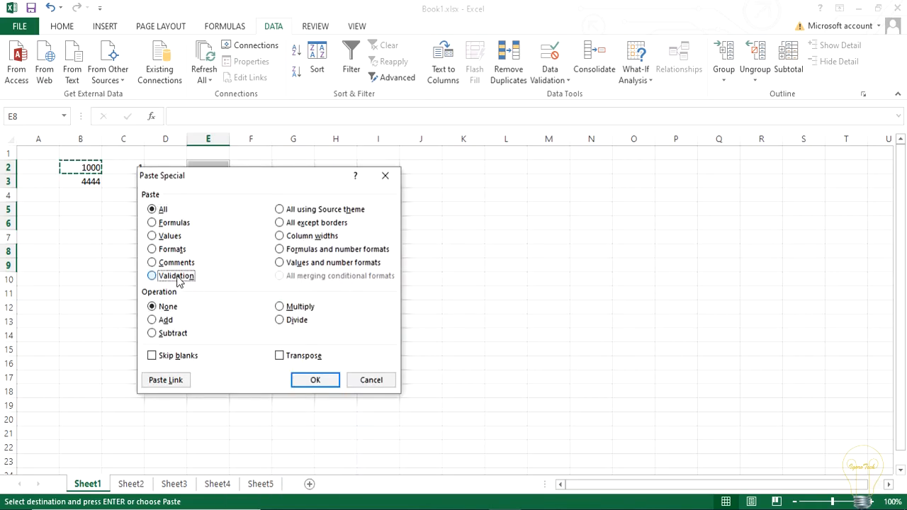
left_click(314, 379)
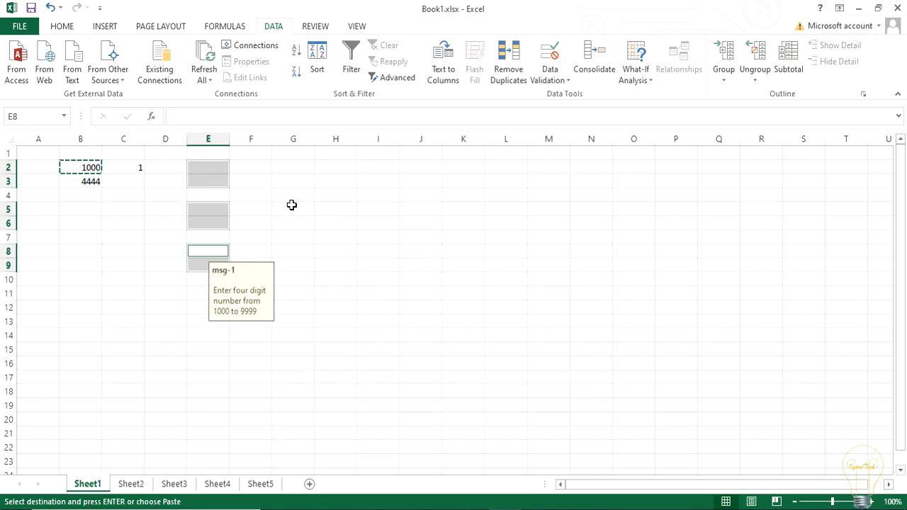
Paste only the copied validation rule into cells G2:G3
left_click_drag(289, 167, 290, 176)
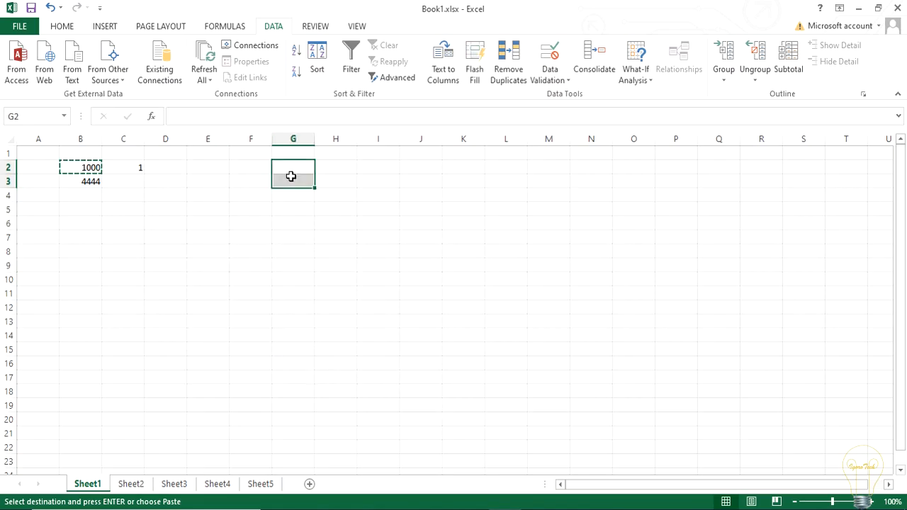
key("ctrl+alt+v")
left_click(346, 287)
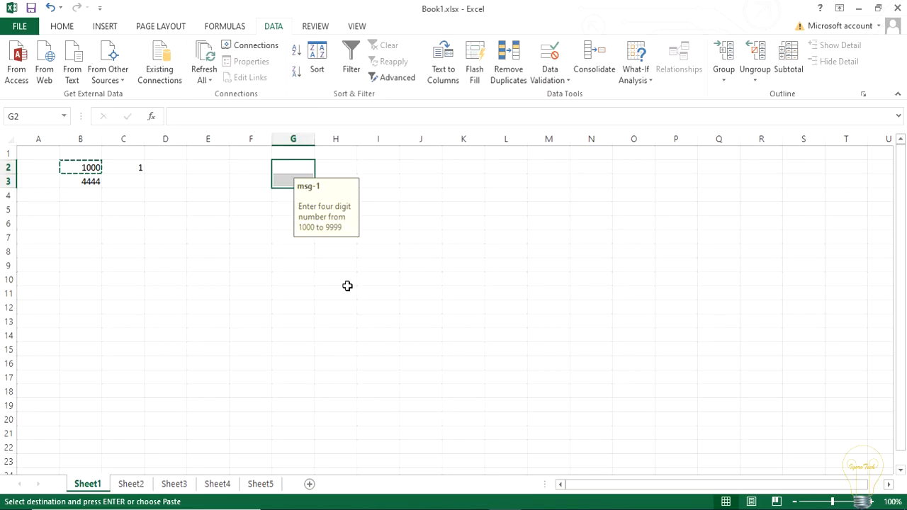
left_click(347, 285)
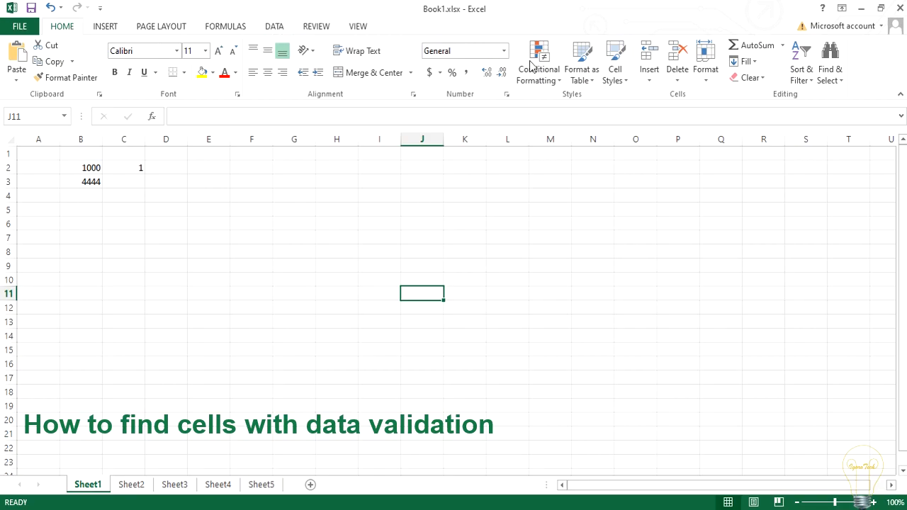
Find and select all cells on Sheet1 that contain data validation
left_click(827, 68)
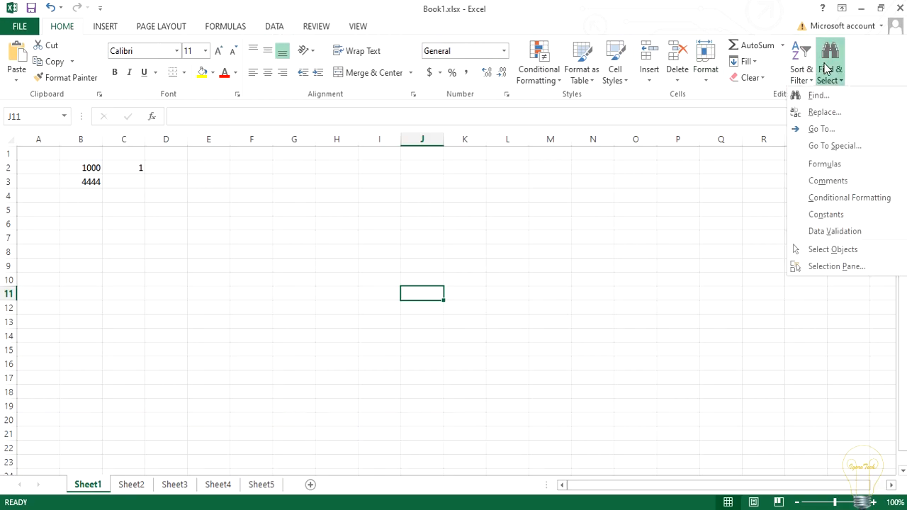
left_click(834, 231)
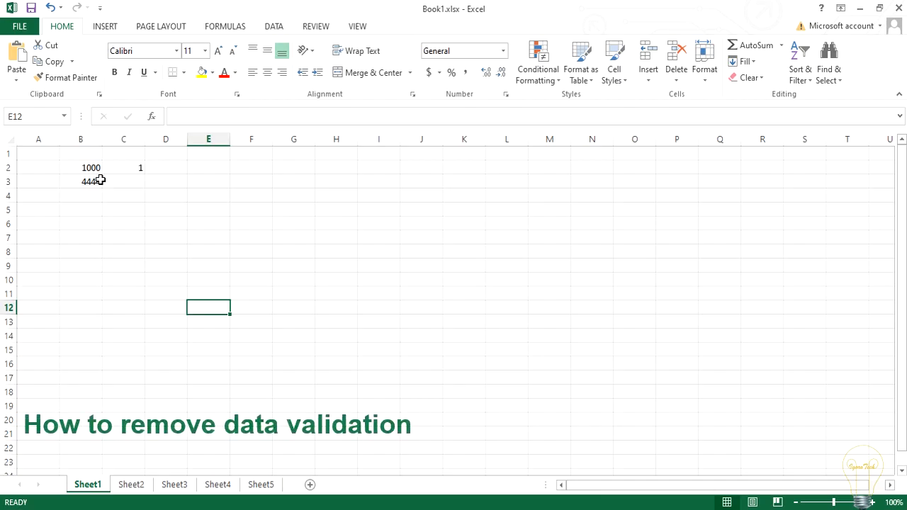
Clear all data validation settings from cell B2
left_click(97, 172)
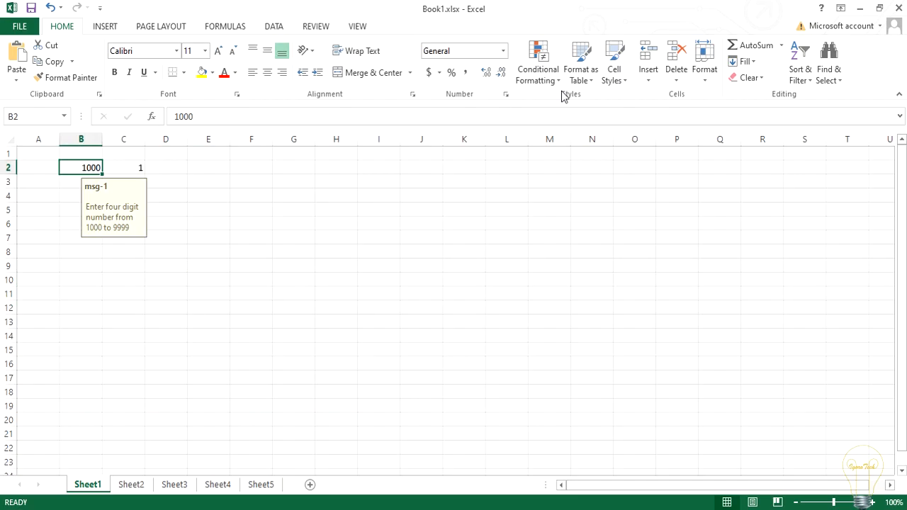
left_click(275, 27)
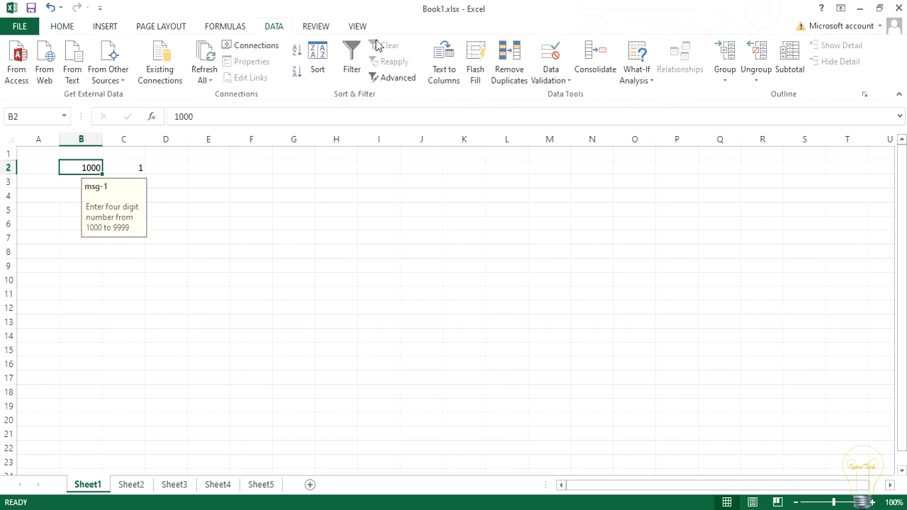
left_click(542, 62)
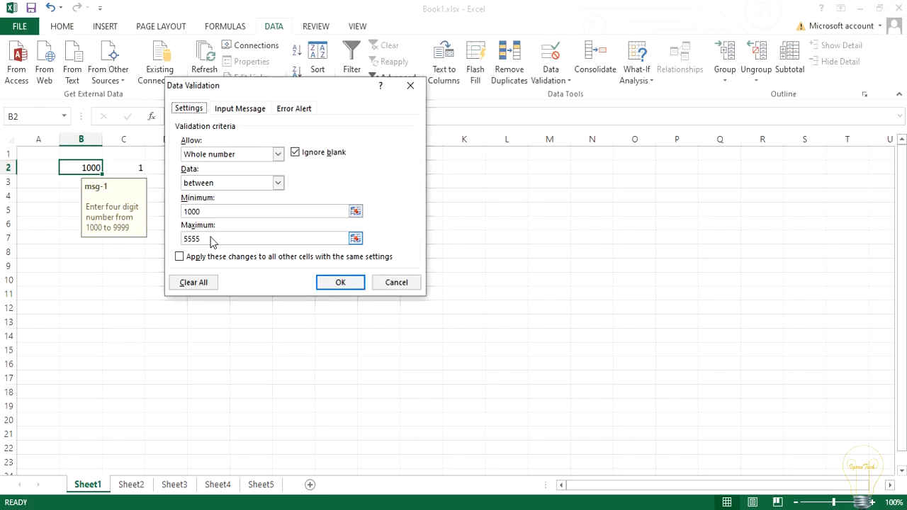
left_click(193, 282)
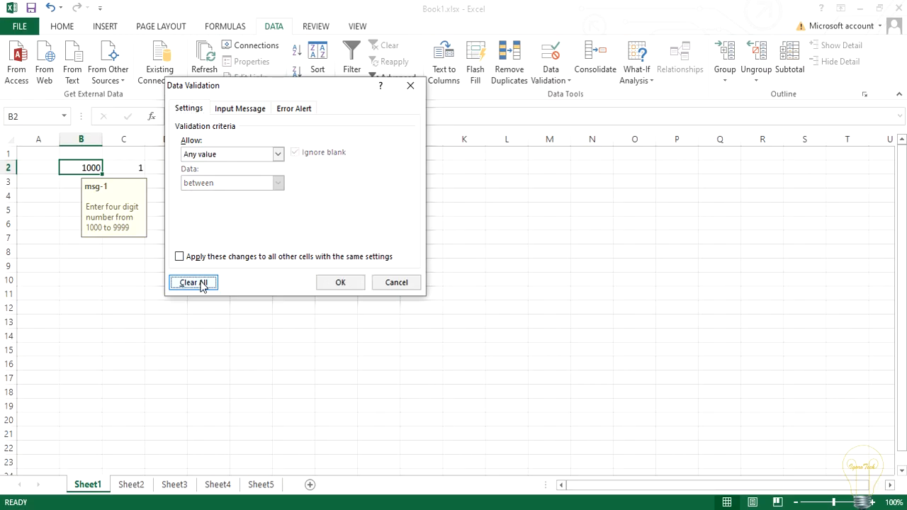
left_click(333, 283)
left_click(379, 280)
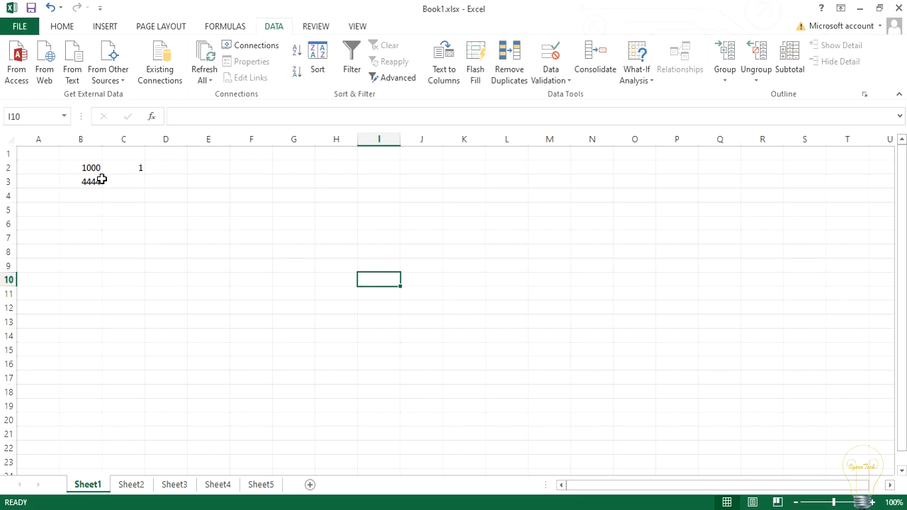
Select every remaining cell with data validation on Sheet1 and clear all their validation settings together
left_click(62, 28)
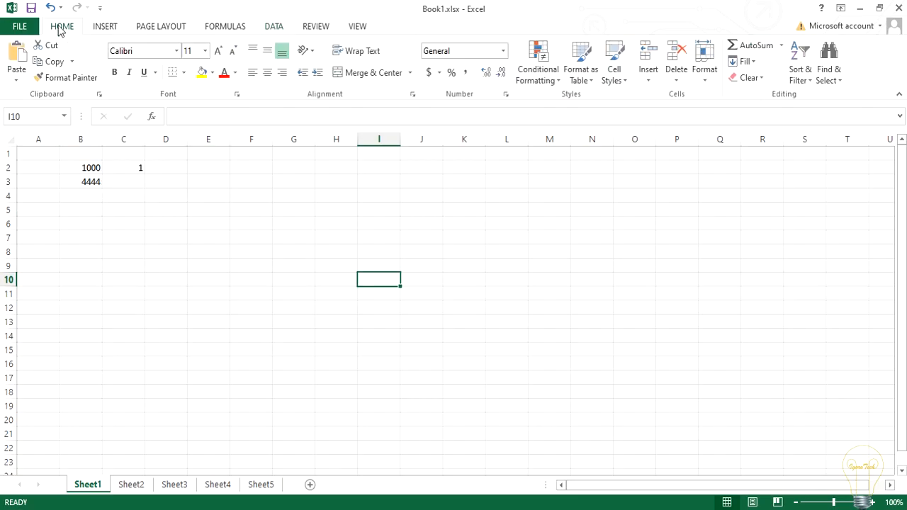
left_click(828, 67)
left_click(807, 230)
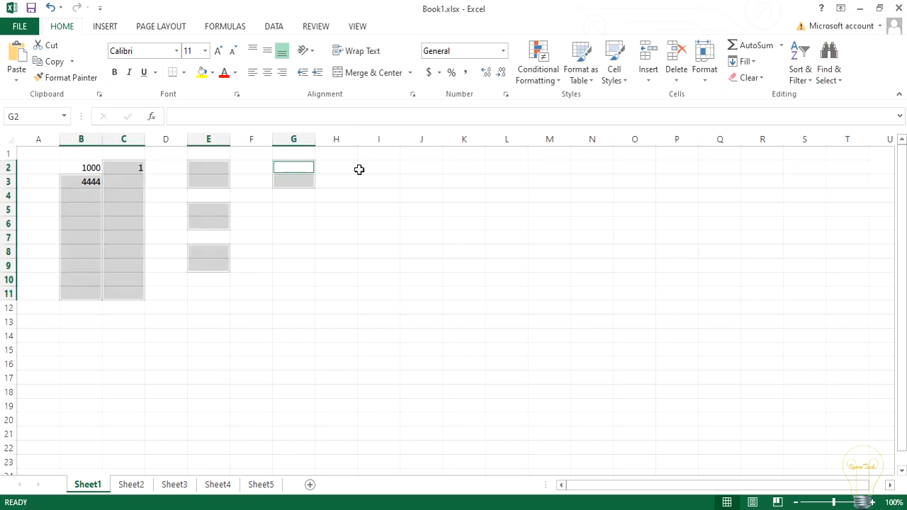
left_click(274, 27)
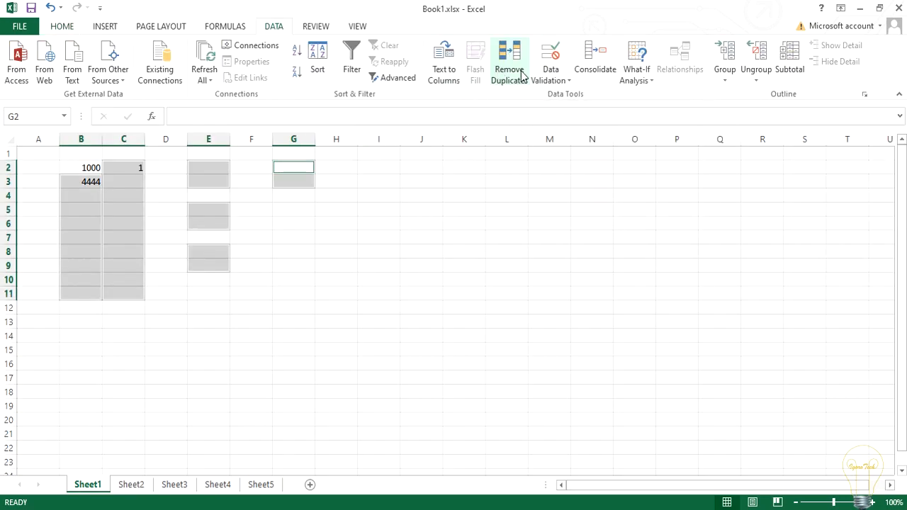
left_click(545, 76)
left_click(573, 95)
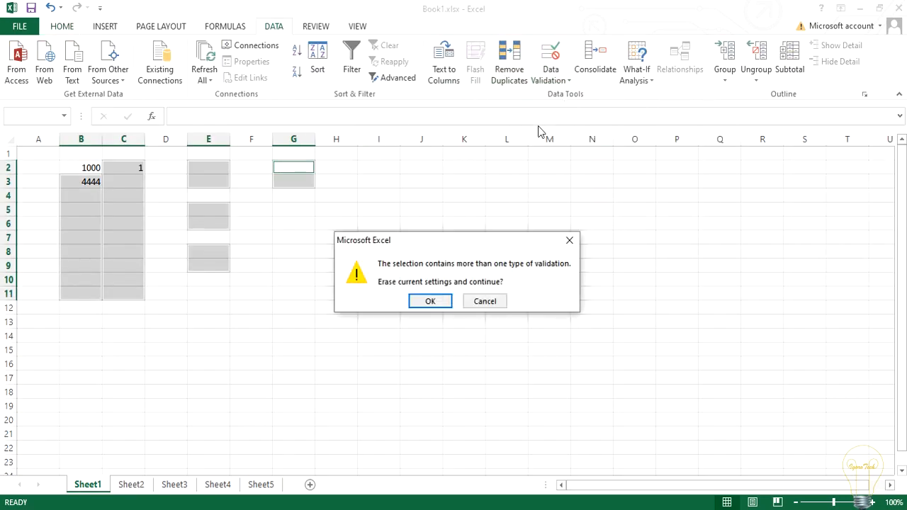
left_click(432, 302)
left_click(205, 287)
left_click(340, 282)
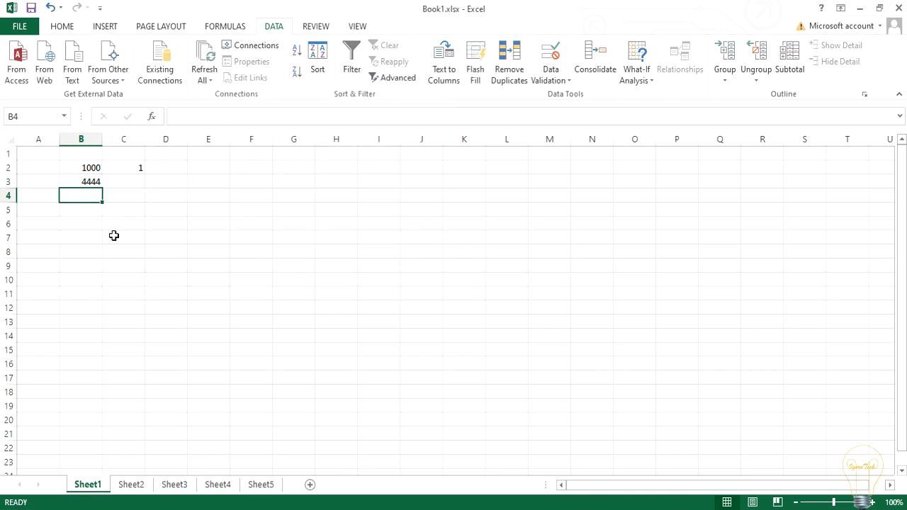
left_click(123, 238)
On Sheet2, clear the date validation from cell C4 and all other cells with the same settings
left_click(132, 486)
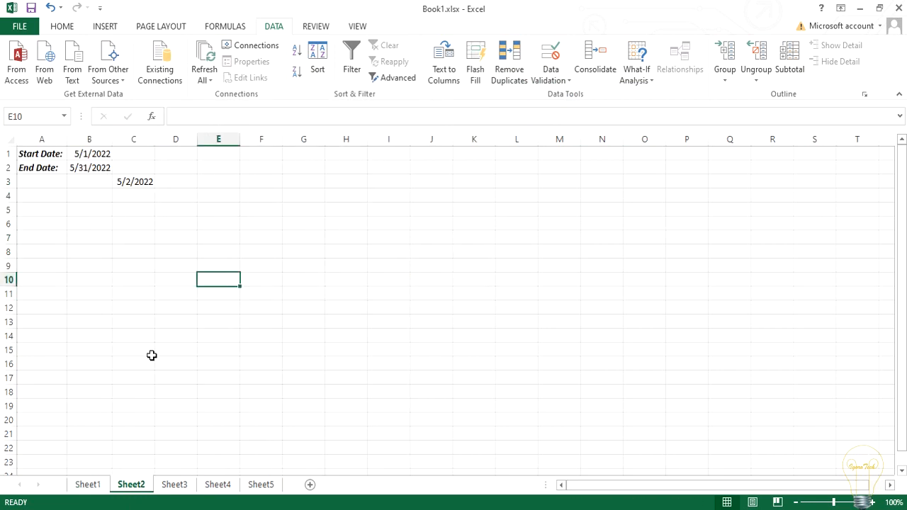
left_click(144, 198)
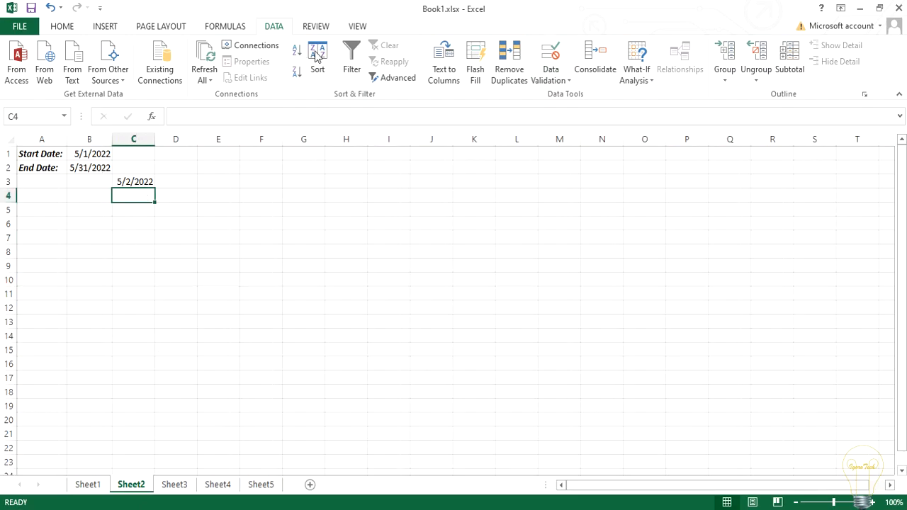
left_click(549, 82)
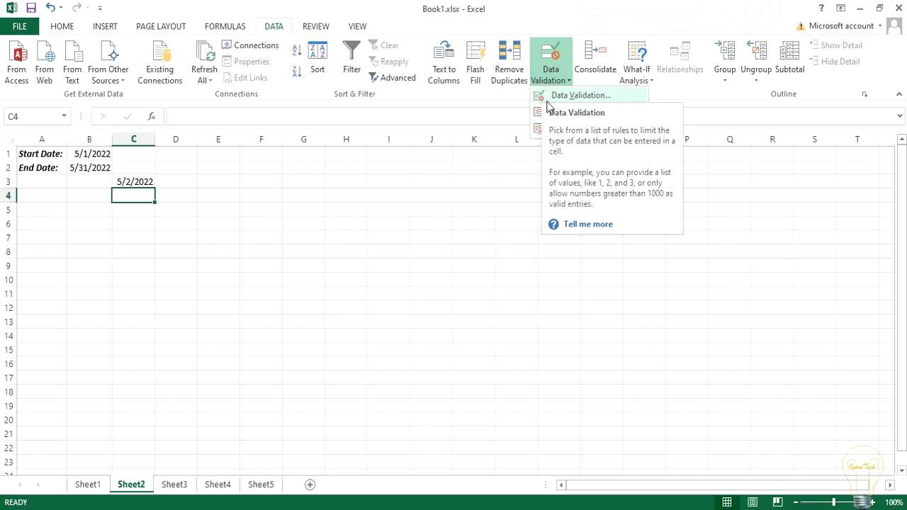
left_click(570, 94)
left_click(179, 257)
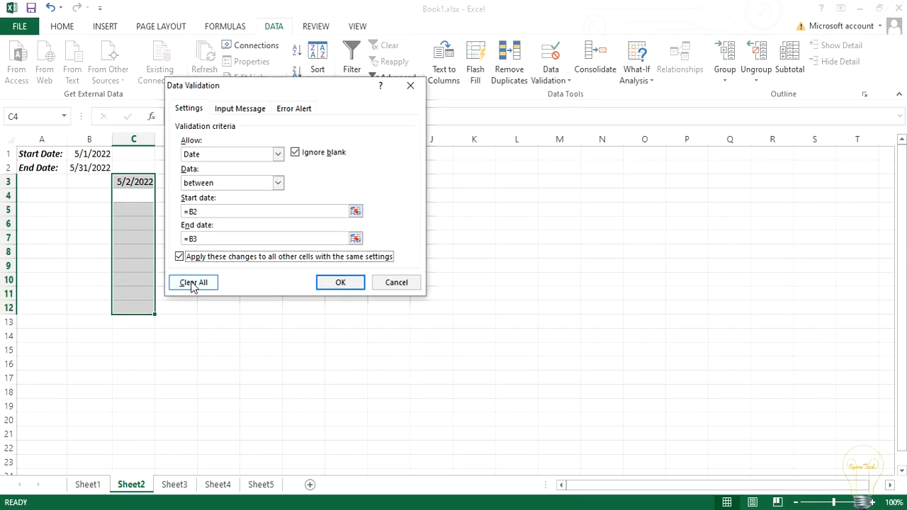
left_click(191, 282)
left_click(327, 286)
left_click(328, 291)
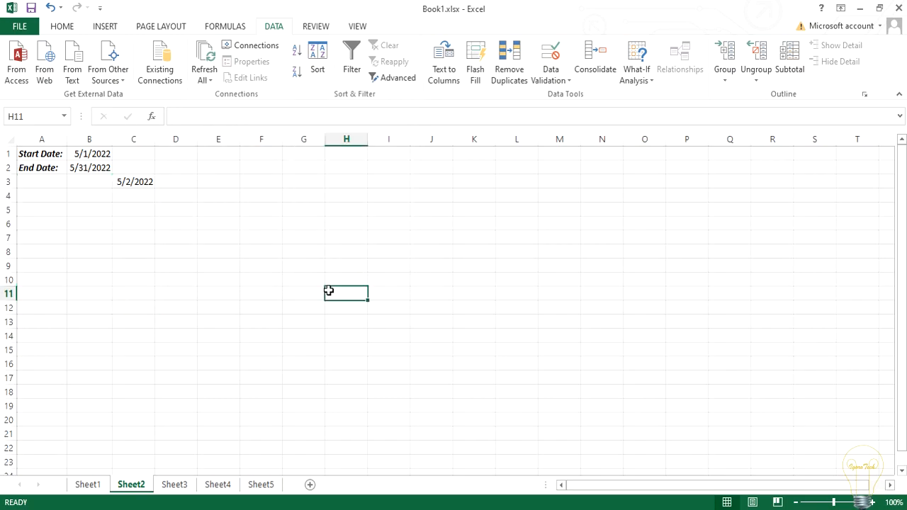